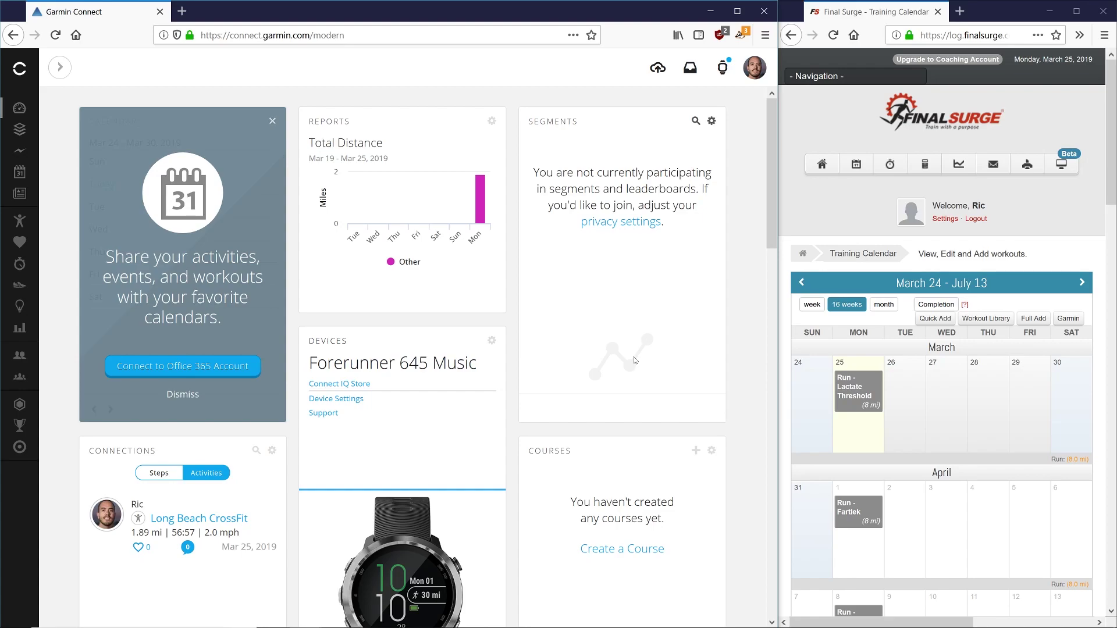
Step: Look over the dashboard and the list of items that can be added to it, leaving without adding any
{"action": "scroll", "coordinate": [626, 367], "scroll_direction": "down", "scroll_amount": 5}
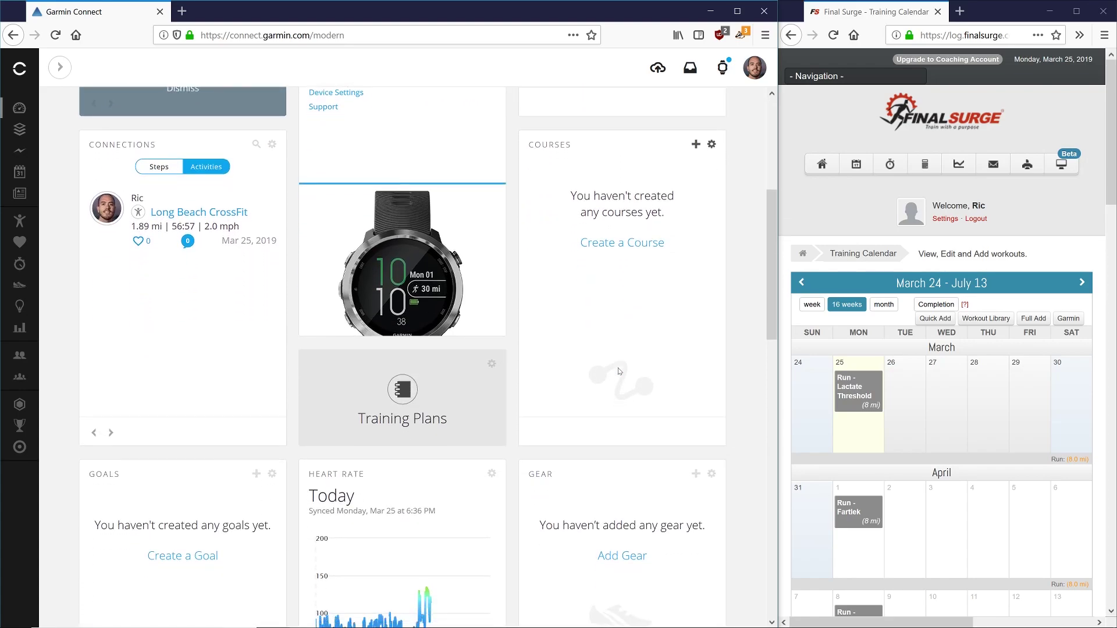
{"action": "scroll", "coordinate": [619, 371], "scroll_direction": "down", "scroll_amount": 8}
{"action": "scroll", "coordinate": [619, 372], "scroll_direction": "down", "scroll_amount": 4}
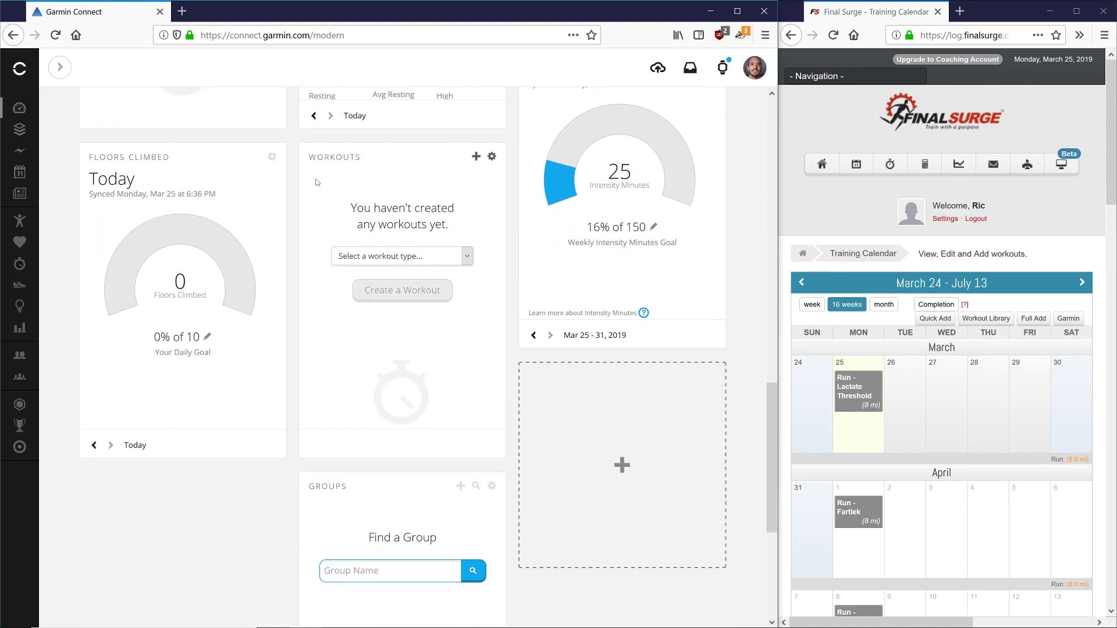
{"action": "left_click", "coordinate": [622, 465]}
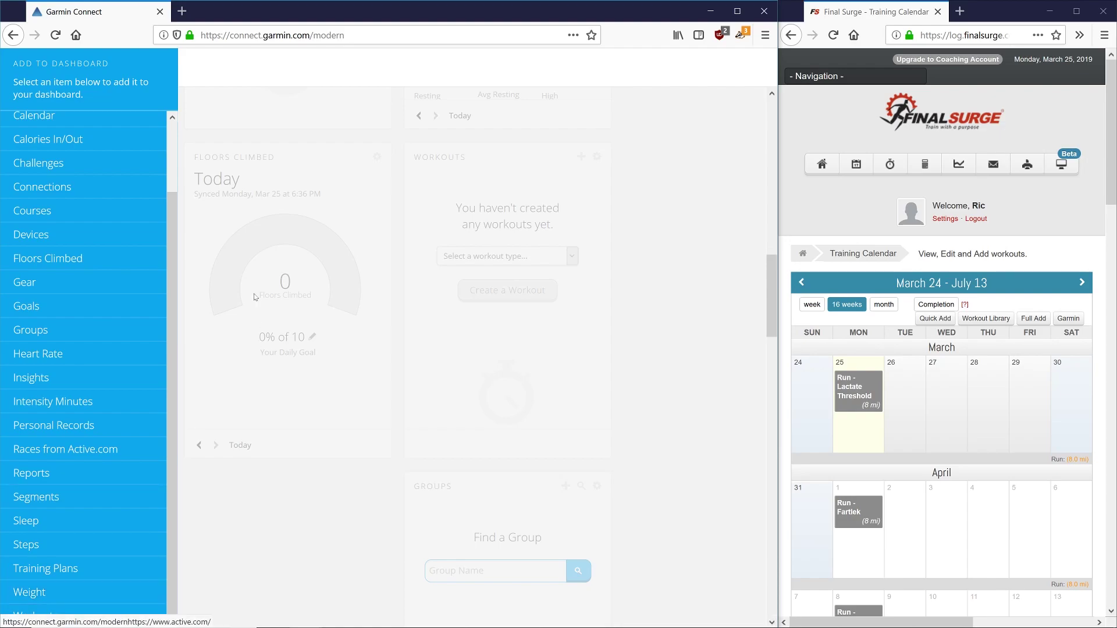
{"action": "scroll", "coordinate": [433, 395], "scroll_direction": "down", "scroll_amount": 6}
{"action": "scroll", "coordinate": [433, 395], "scroll_direction": "down", "scroll_amount": 8}
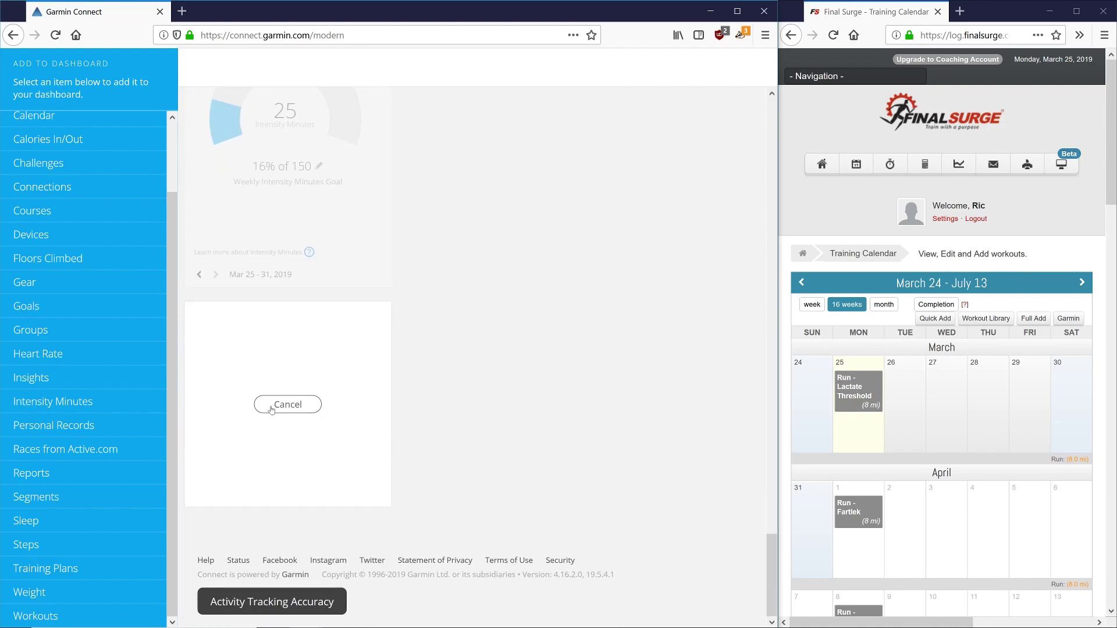
{"action": "left_click", "coordinate": [273, 405]}
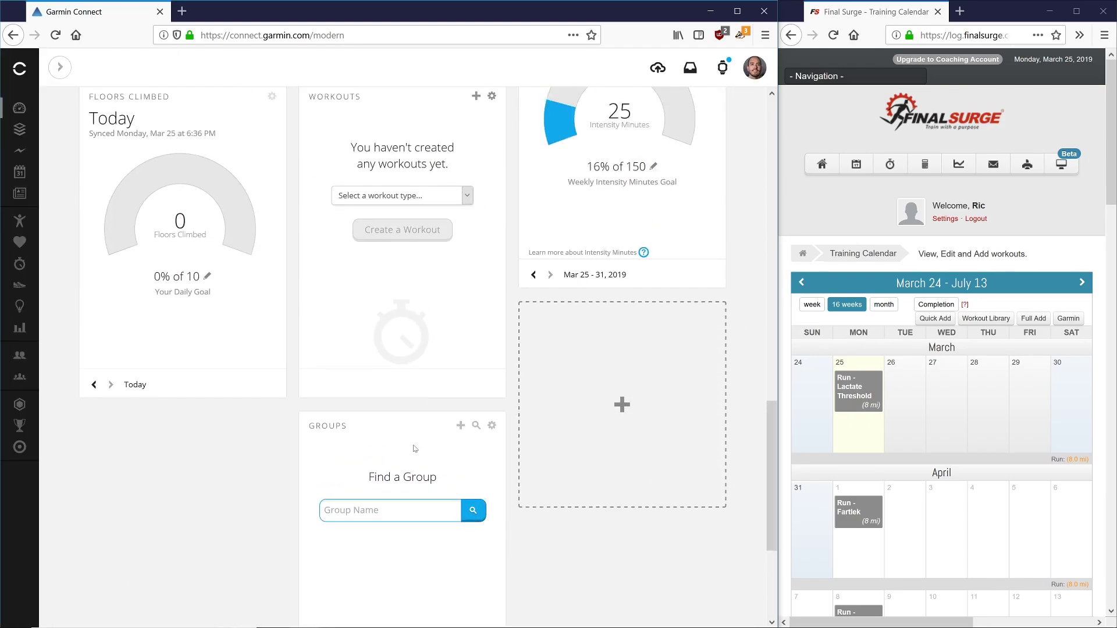
Step: Create a new Run workout and remove its default Cool down and Run steps, keeping only the Warm up
{"action": "scroll", "coordinate": [470, 204], "scroll_direction": "up", "scroll_amount": 2}
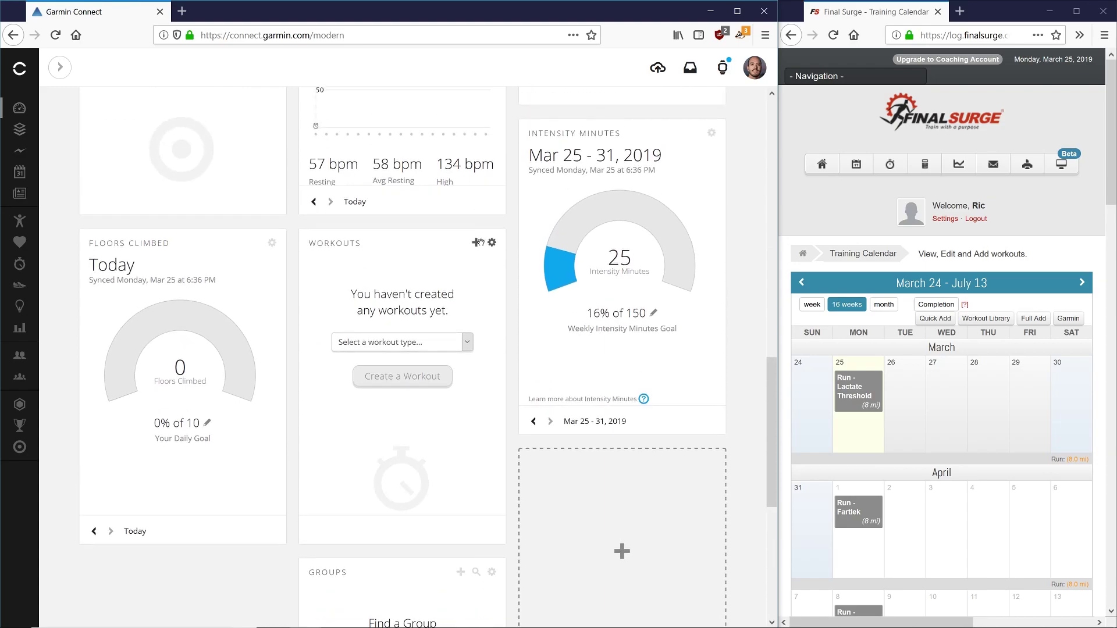
{"action": "left_click", "coordinate": [476, 244]}
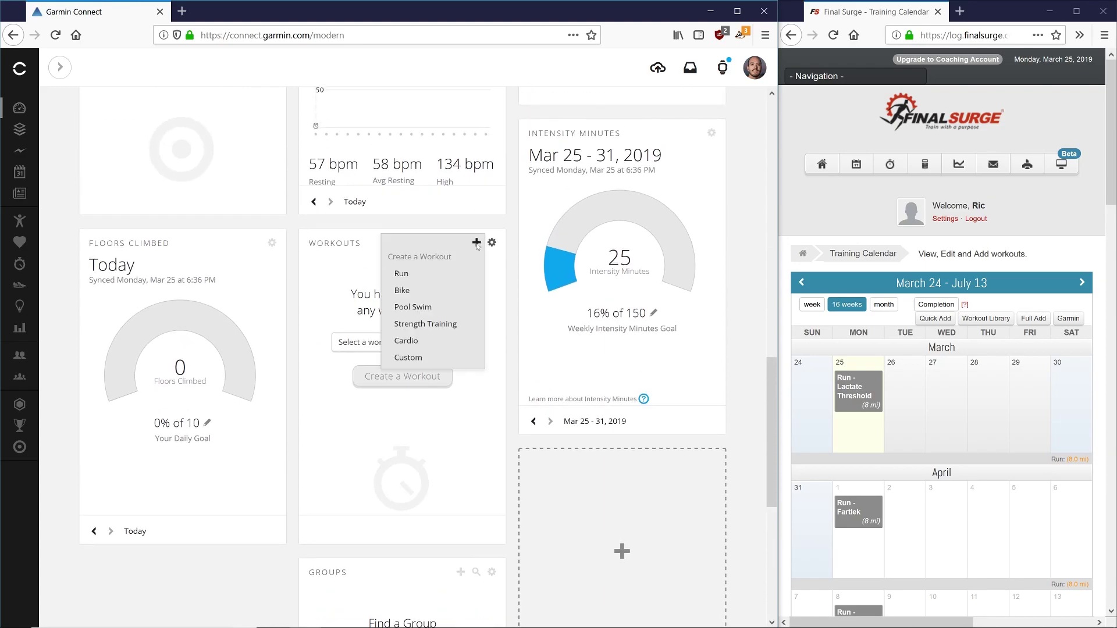
{"action": "left_click", "coordinate": [440, 273]}
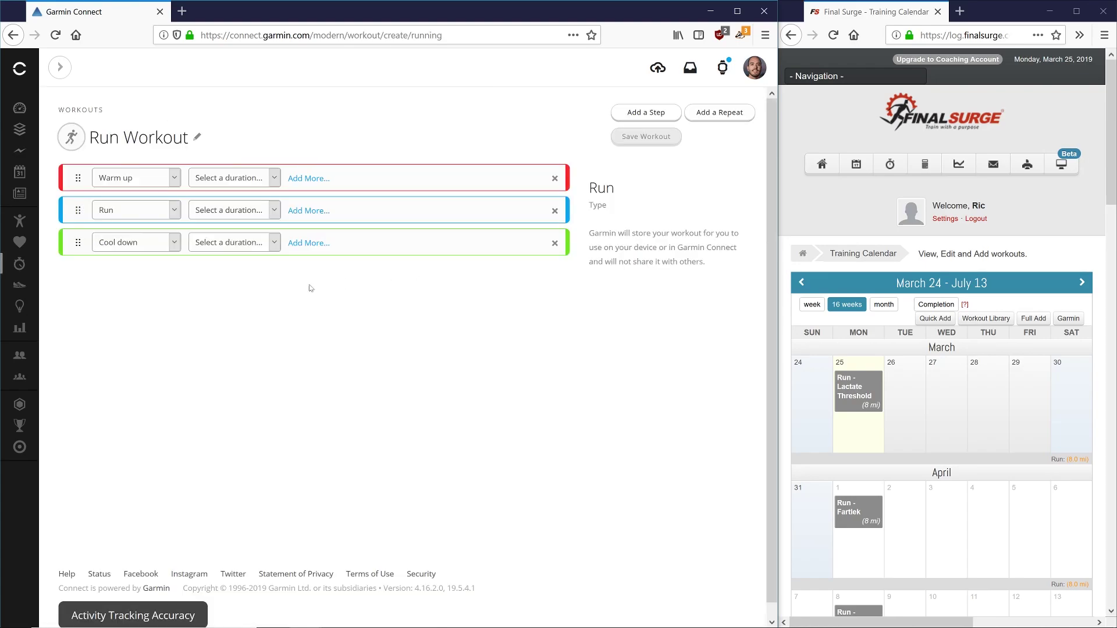
{"action": "left_click", "coordinate": [556, 243]}
{"action": "left_click", "coordinate": [555, 211]}
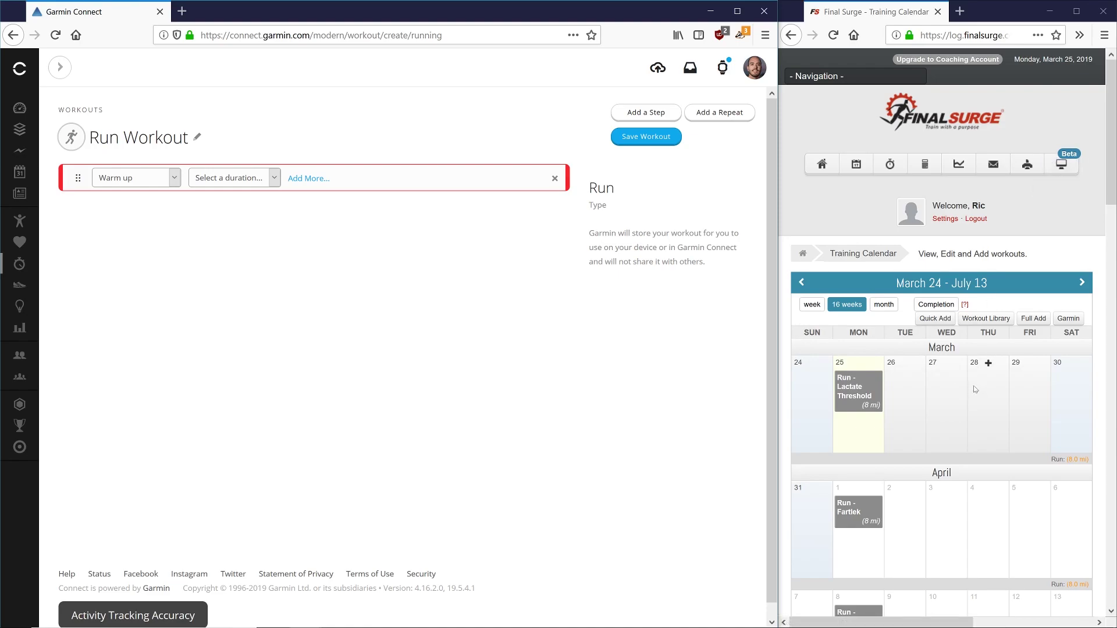
Step: In the Final Surge training calendar, open the details of the March 25 Lactate Threshold run to read its workout description
{"action": "mouse_move", "coordinate": [880, 401]}
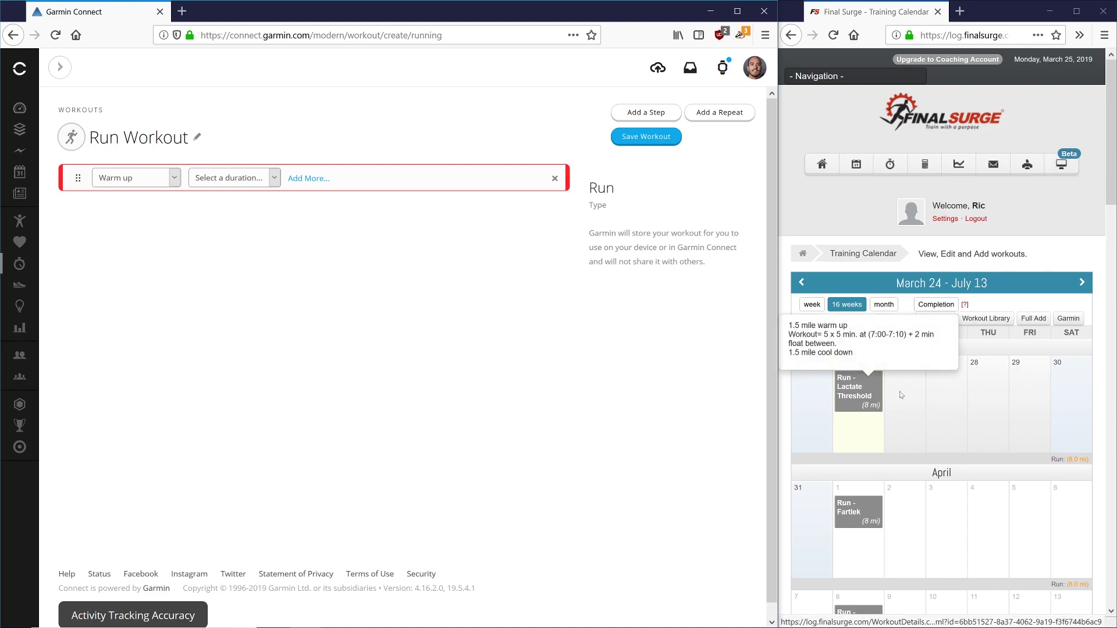
{"action": "scroll", "coordinate": [891, 398], "scroll_direction": "down", "scroll_amount": 4}
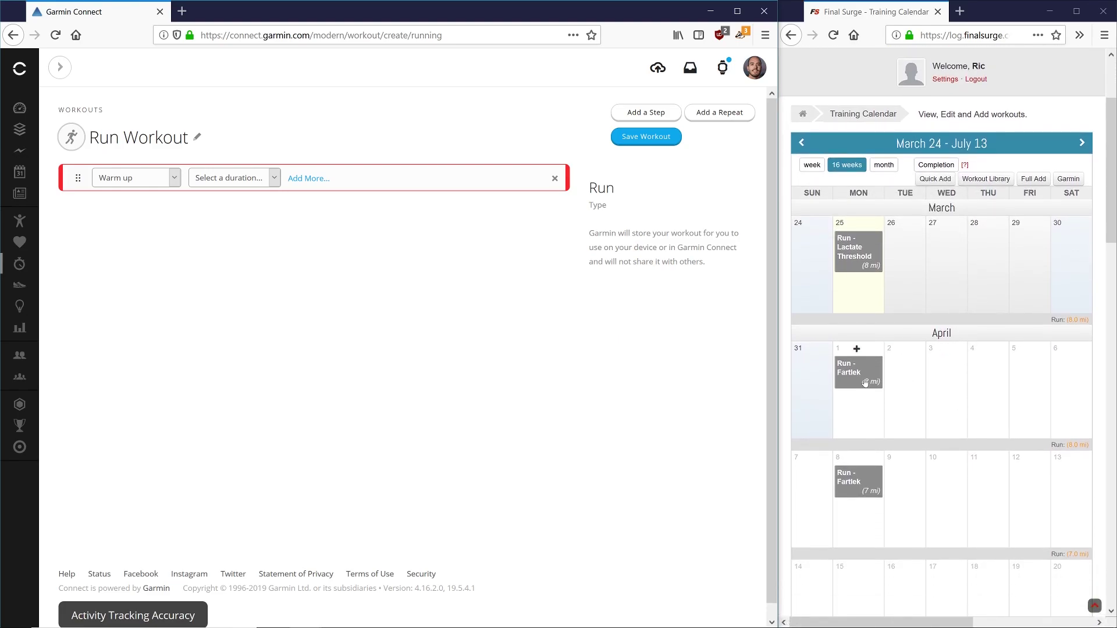
{"action": "left_click", "coordinate": [866, 267]}
{"action": "left_click", "coordinate": [871, 289]}
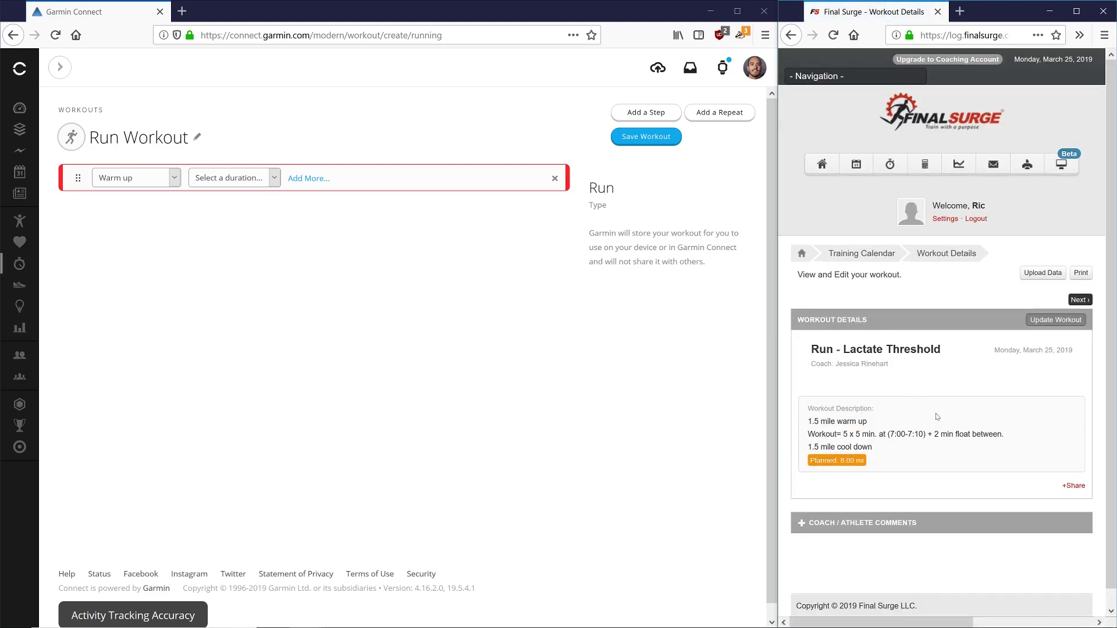
{"action": "scroll", "coordinate": [937, 417], "scroll_direction": "down", "scroll_amount": 1}
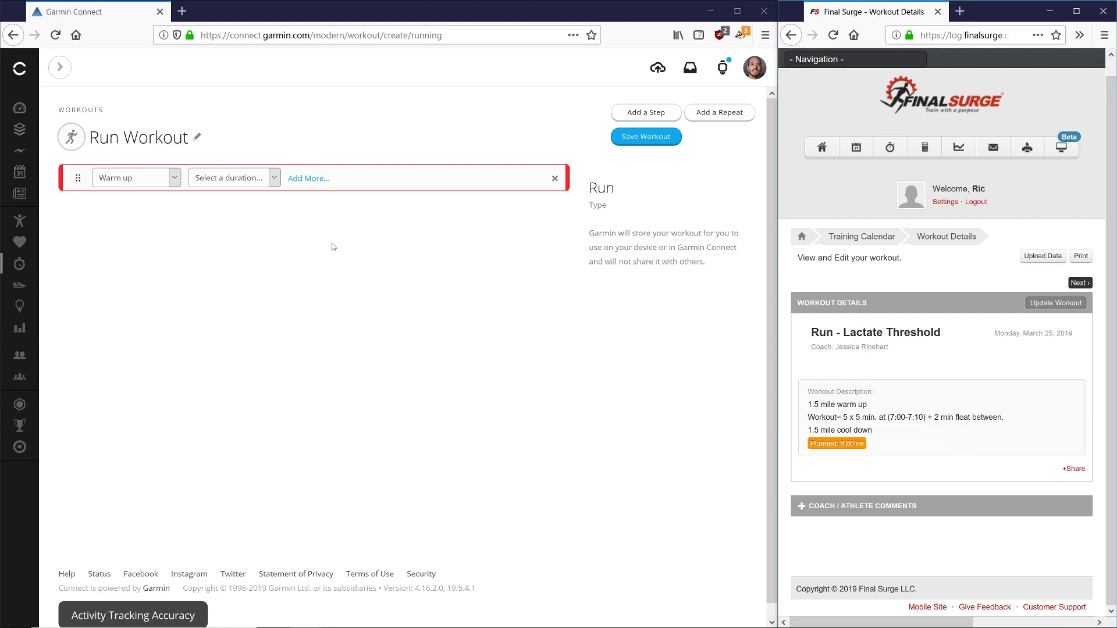
Step: In the Garmin Connect workout, set the Warm up step's duration to a distance of 1.50 mi
{"action": "left_click", "coordinate": [236, 180]}
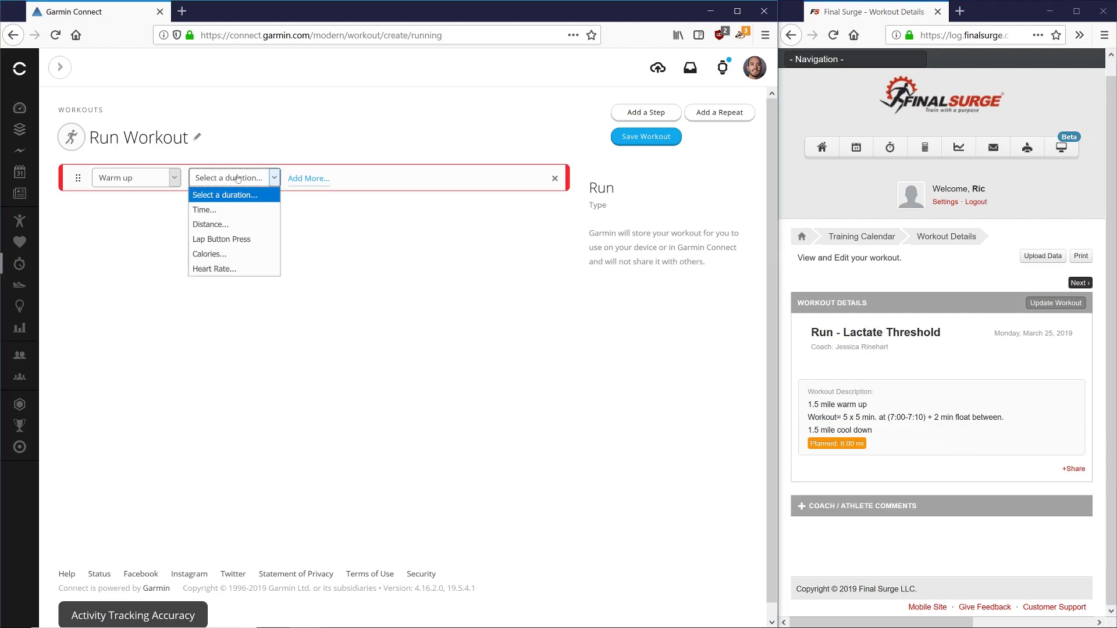
{"action": "left_click", "coordinate": [237, 224]}
{"action": "left_click_drag", "start_coordinate": [252, 177], "coordinate": [270, 178]}
{"action": "type", "text": "1.50"}
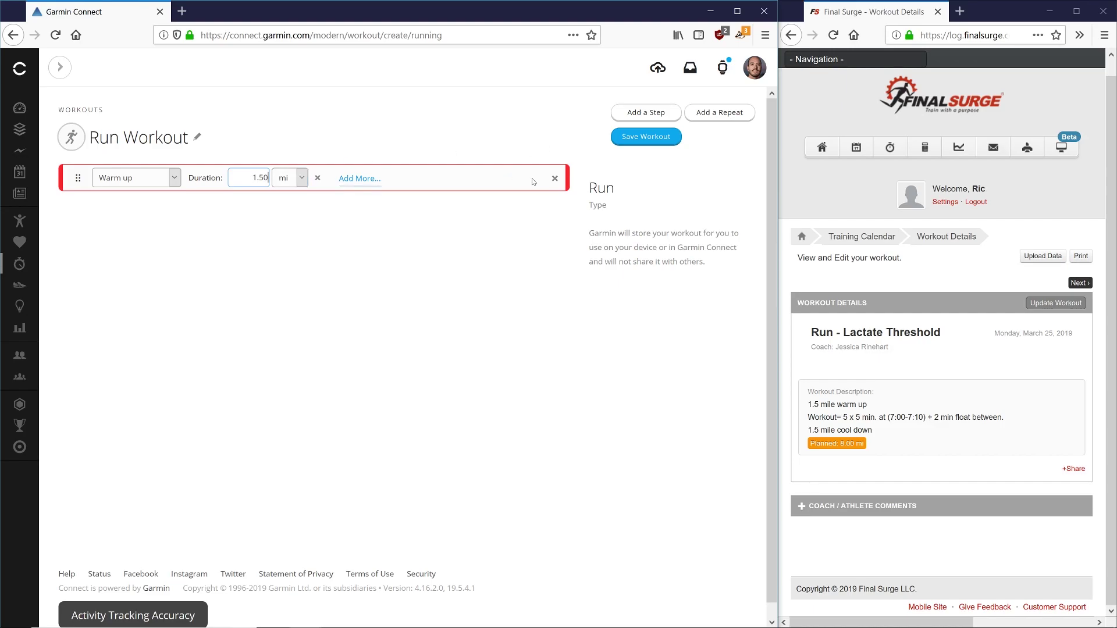
Step: Add a repeat block set to 5 times and give its Run step a time duration of 5:00
{"action": "left_click", "coordinate": [726, 116]}
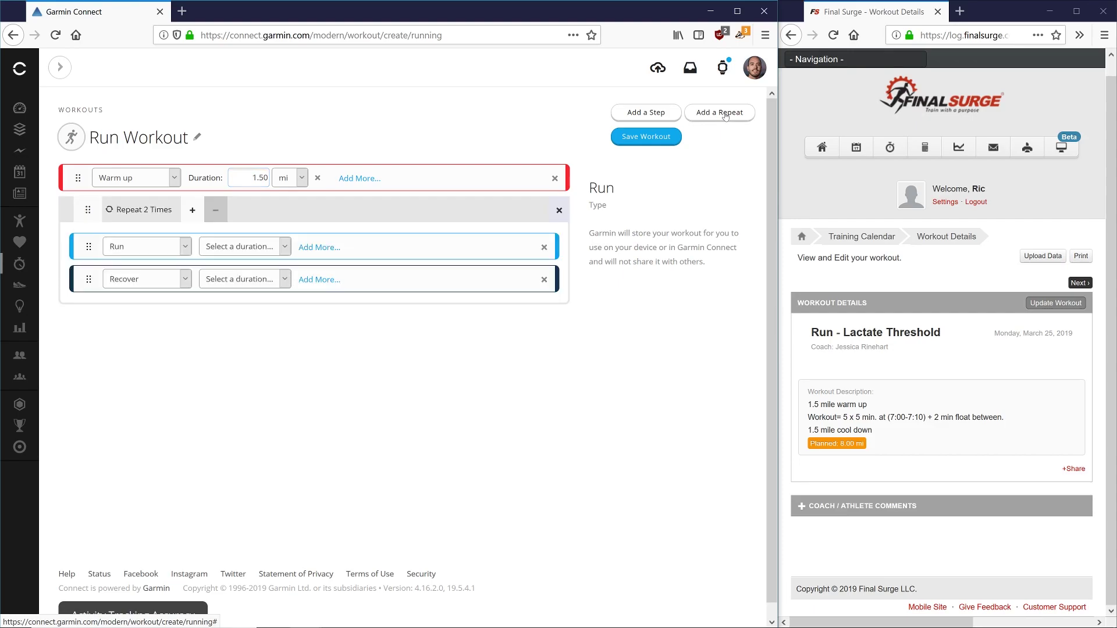
{"action": "left_click", "coordinate": [192, 211]}
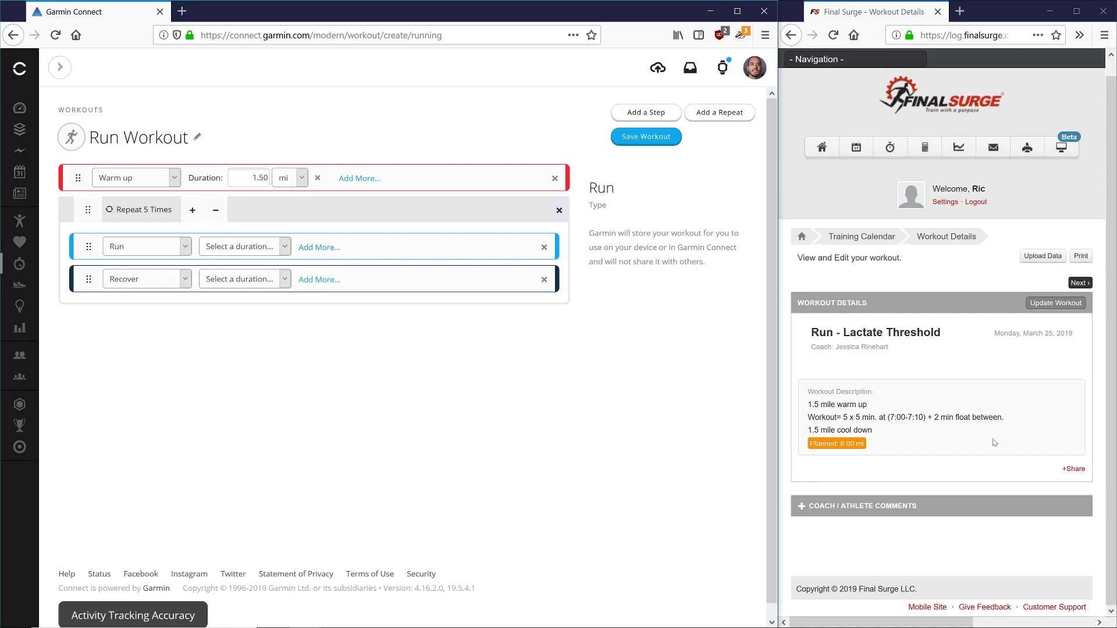
{"action": "left_click", "coordinate": [245, 246]}
{"action": "left_click", "coordinate": [227, 279]}
{"action": "left_click", "coordinate": [274, 247]}
{"action": "type", "text": "5:00"}
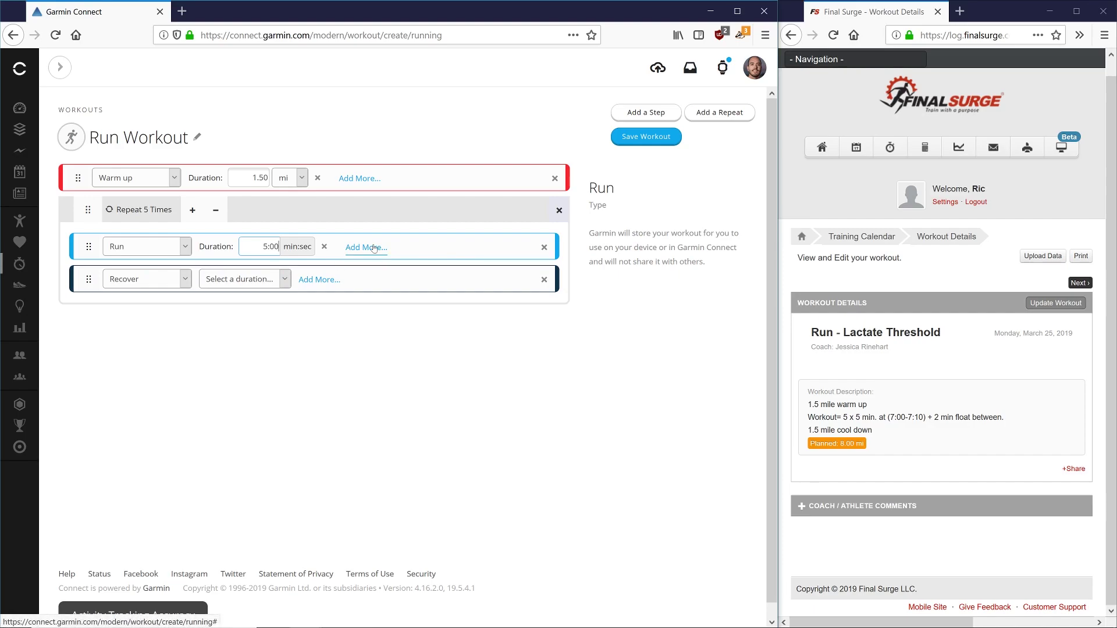
Step: Add a pace intensity target of 7:00 to 7:10 min/mi to the repeated Run step
{"action": "left_click", "coordinate": [374, 248]}
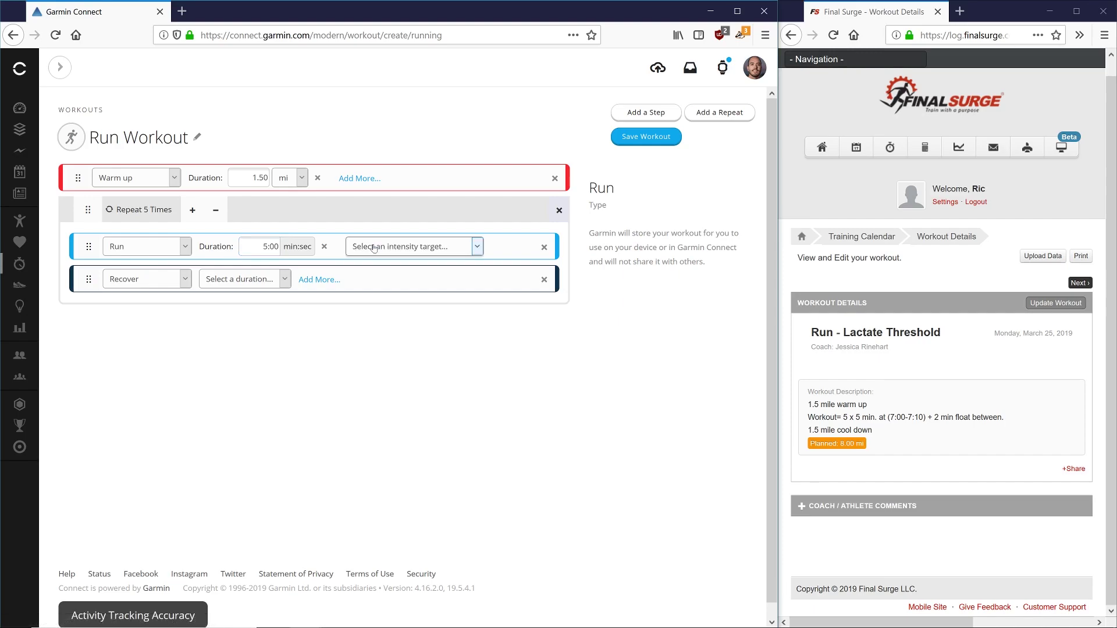
{"action": "left_click", "coordinate": [374, 248]}
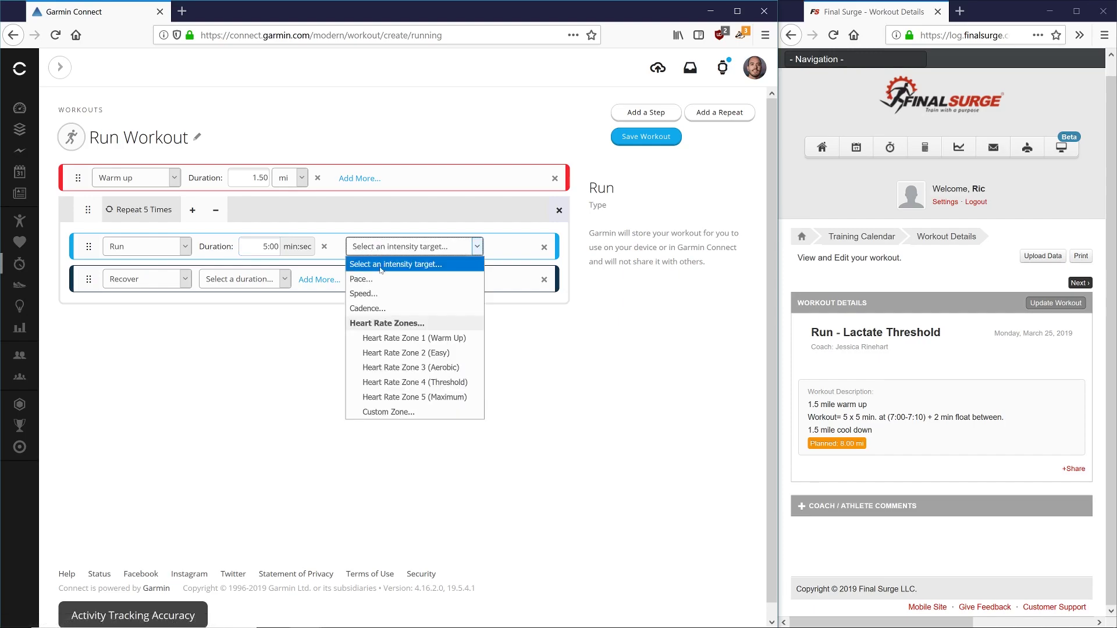
{"action": "left_click", "coordinate": [382, 279]}
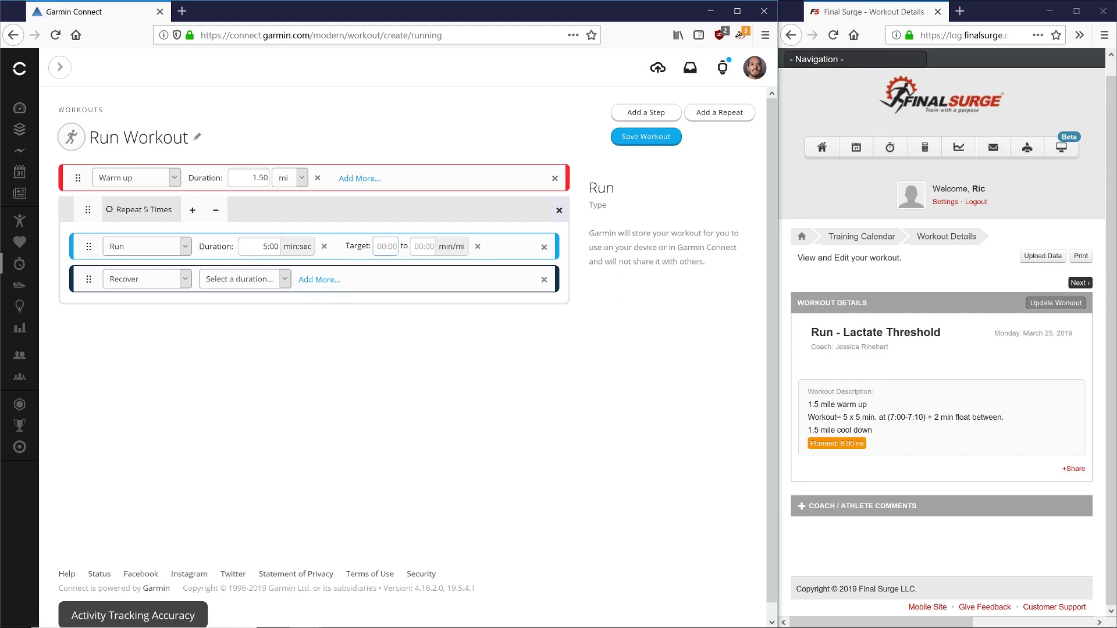
{"action": "type", "text": "7:00"}
{"action": "key", "text": "Tab"}
{"action": "type", "text": "7:10"}
Step: Set the duration of the Recover step in the repeat block to a time of 2:00
{"action": "left_click", "coordinate": [241, 280]}
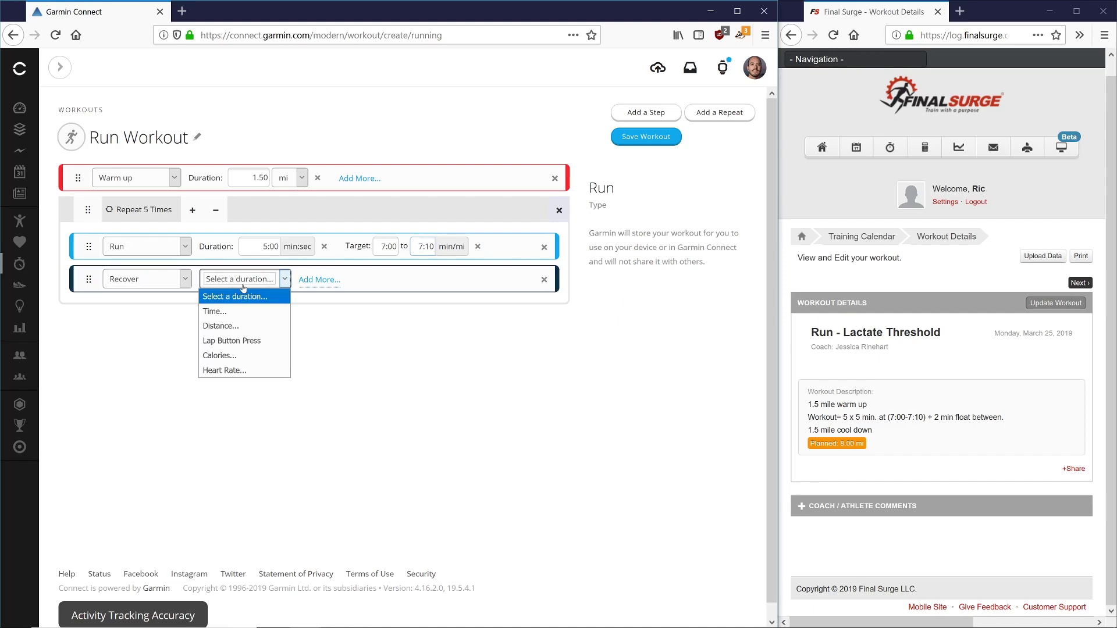
{"action": "left_click", "coordinate": [243, 310]}
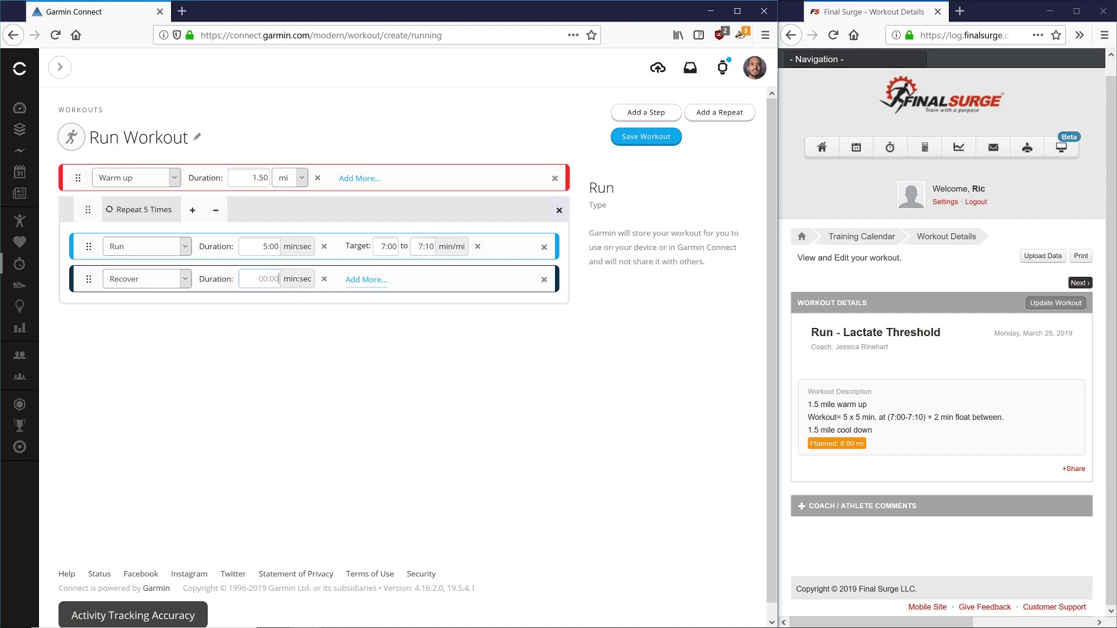
{"action": "type", "text": "2:00"}
Step: Add a final step of type Cool down with a distance duration of 1.50 mi
{"action": "left_click", "coordinate": [636, 115]}
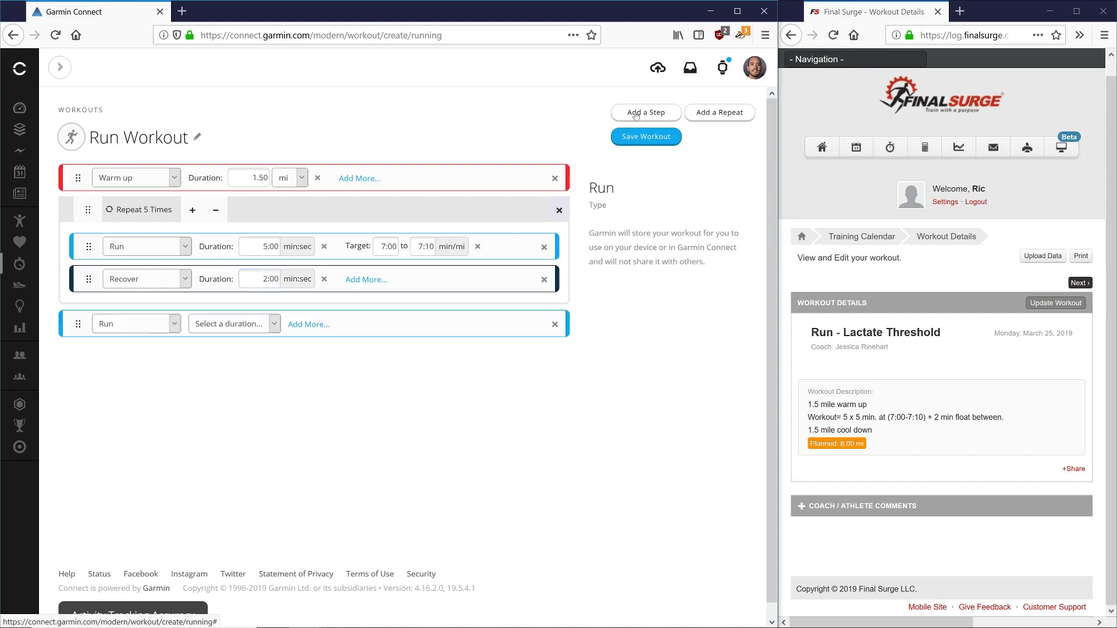
{"action": "left_click", "coordinate": [174, 323]}
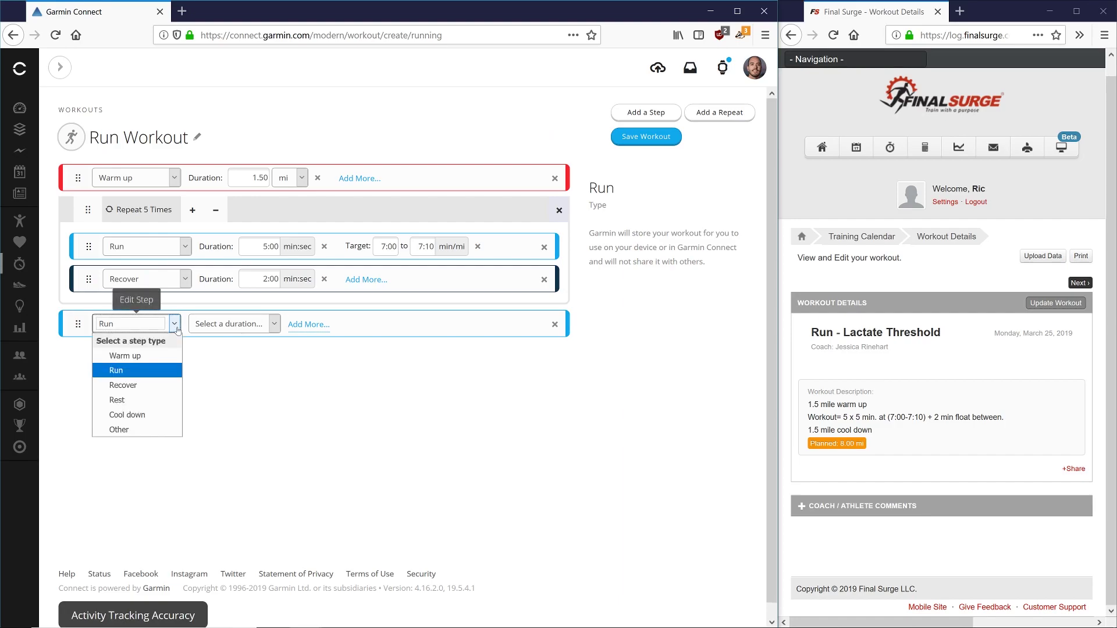
{"action": "left_click", "coordinate": [119, 414]}
{"action": "left_click", "coordinate": [232, 325]}
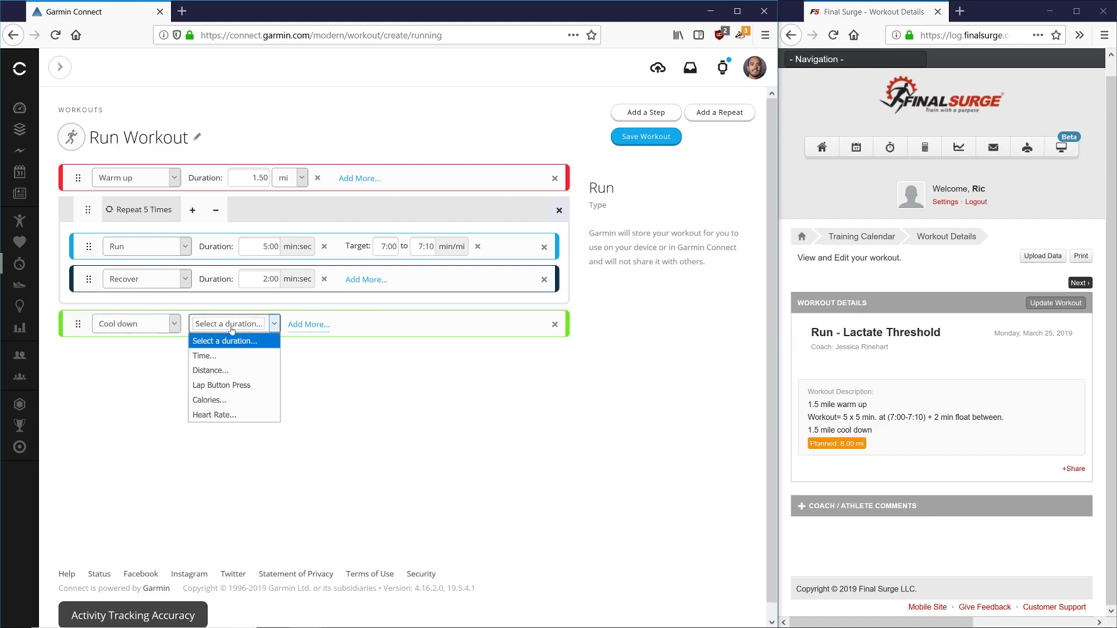
{"action": "left_click", "coordinate": [233, 371]}
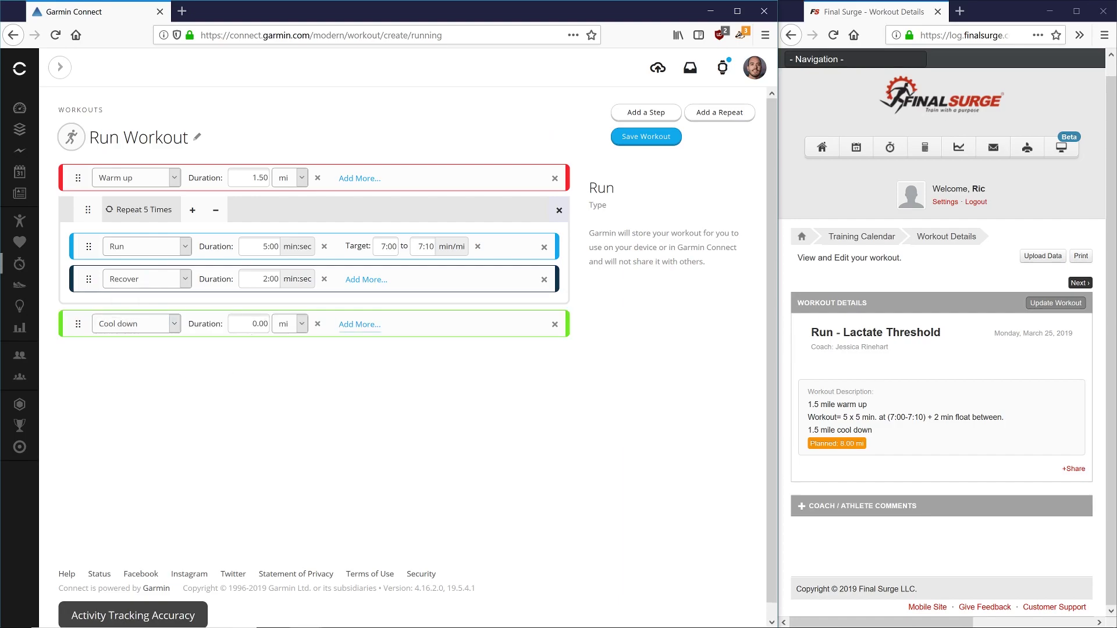
{"action": "double_click", "coordinate": [253, 323]}
{"action": "type", "text": "1.50"}
{"action": "left_click", "coordinate": [386, 404]}
Step: Highlight the workout description in Final Surge for comparison and save the workout in Garmin Connect
{"action": "left_click_drag", "start_coordinate": [880, 432], "coordinate": [814, 399]}
{"action": "left_click", "coordinate": [272, 409]}
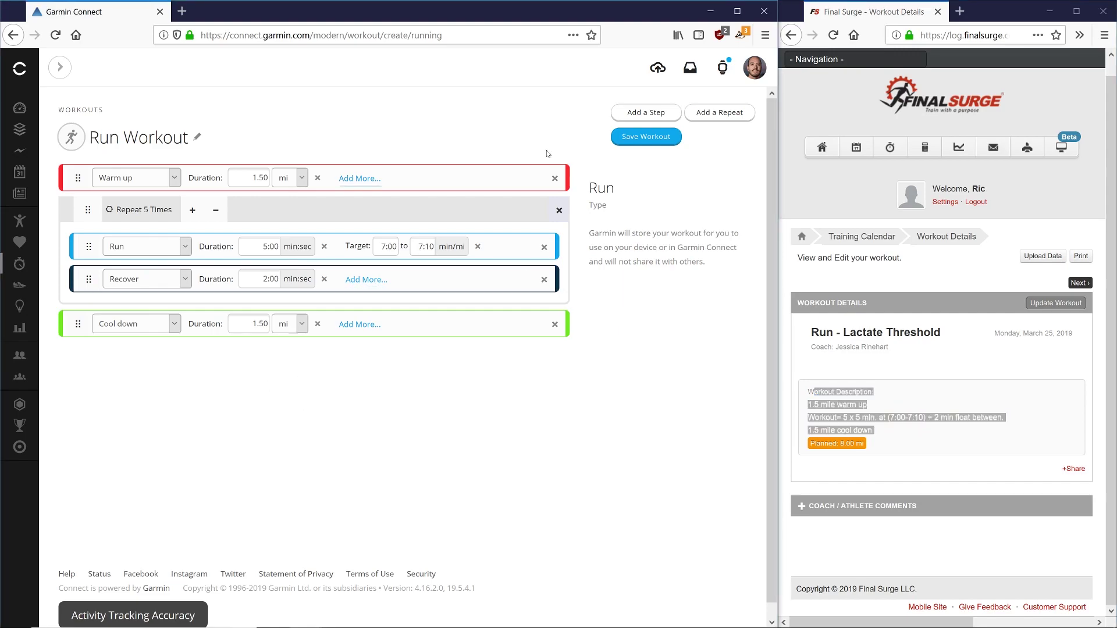
{"action": "left_click", "coordinate": [629, 141]}
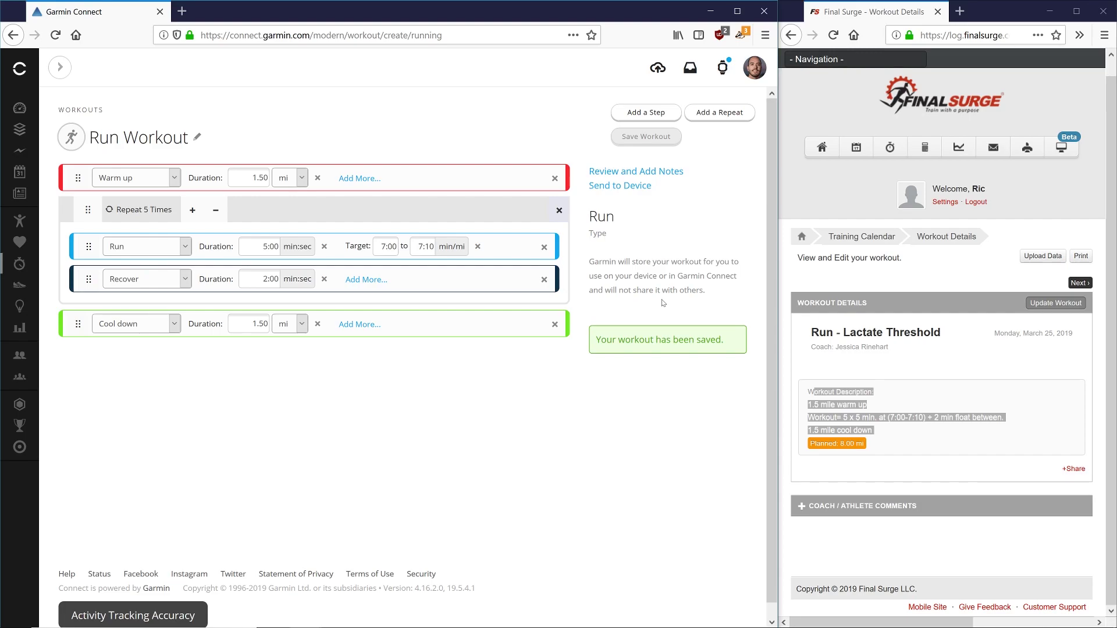
Step: Send the saved workout to the Forerunner 645 Music through Garmin Express and close the sync and send windows
{"action": "left_click", "coordinate": [641, 190]}
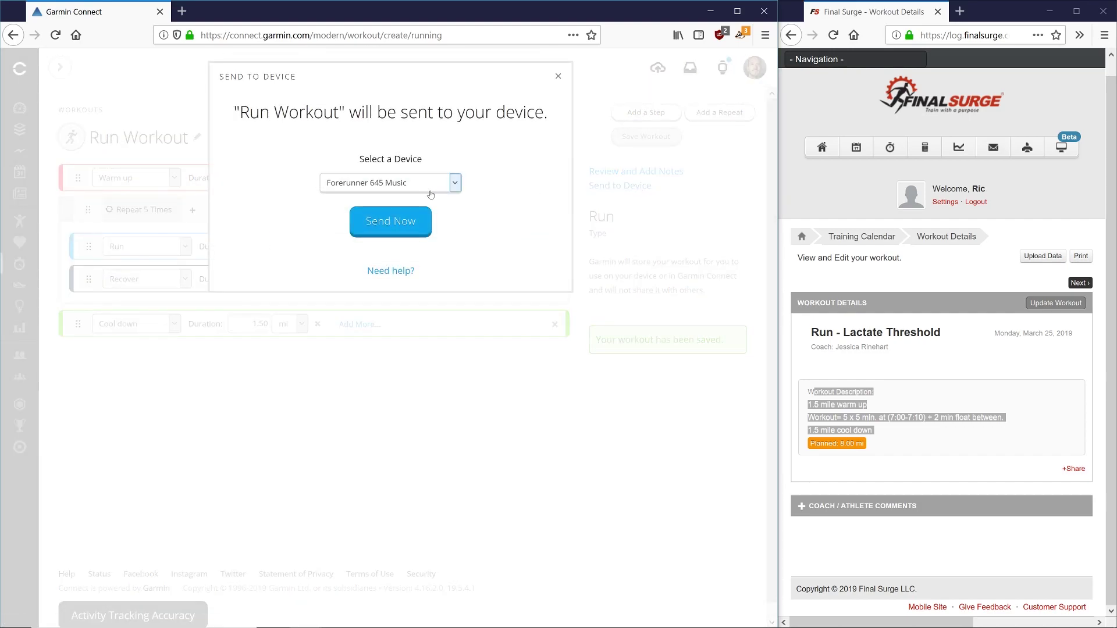
{"action": "left_click", "coordinate": [402, 222]}
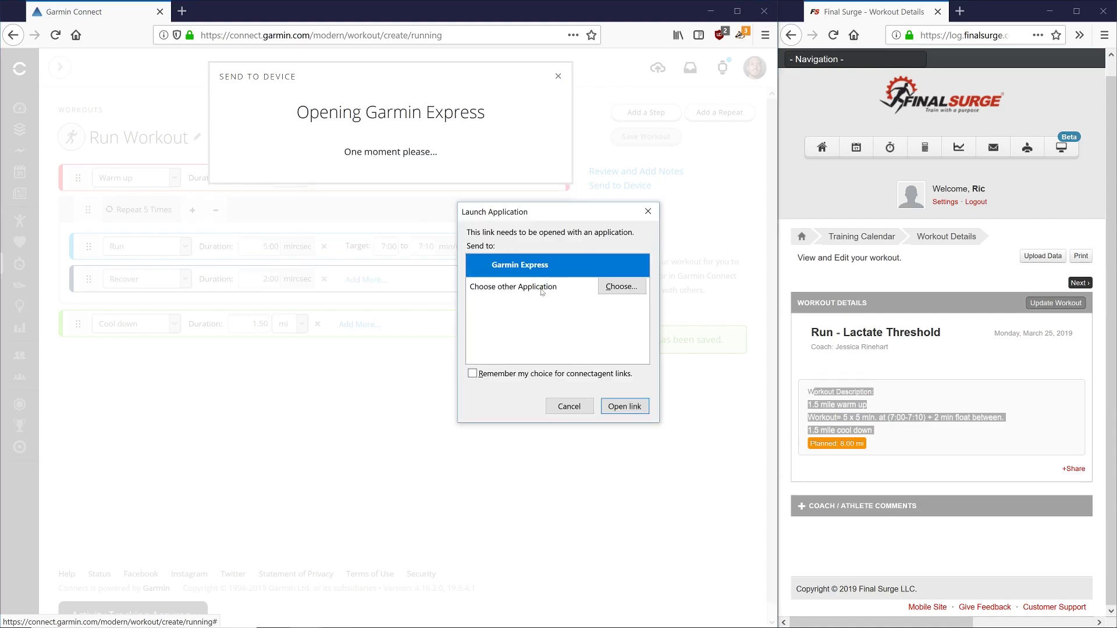
{"action": "left_click", "coordinate": [621, 410]}
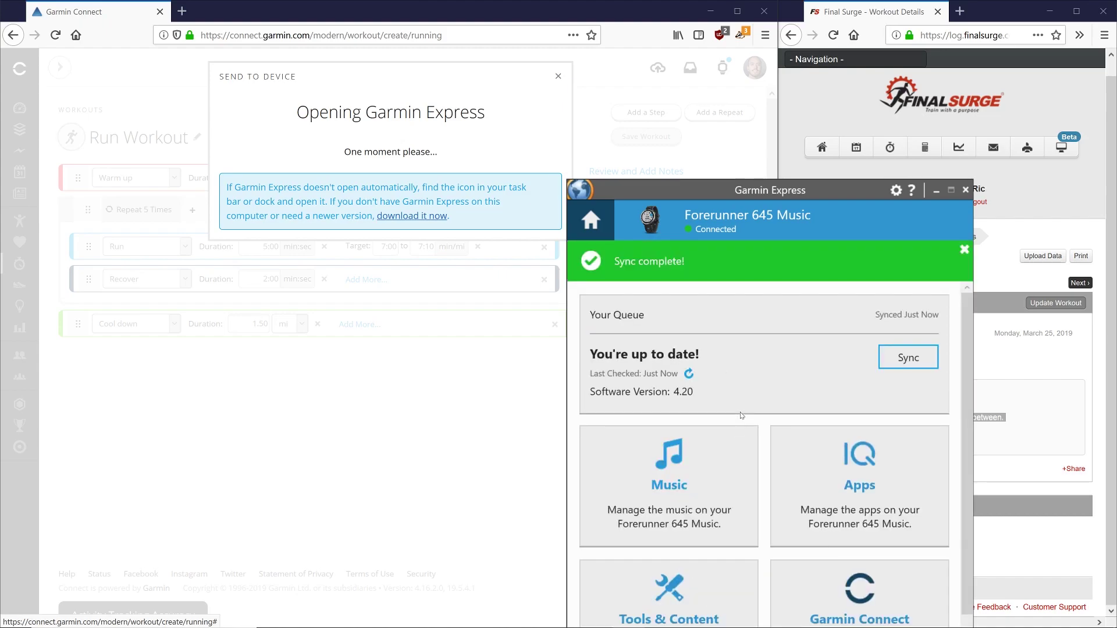
{"action": "left_click", "coordinate": [964, 190]}
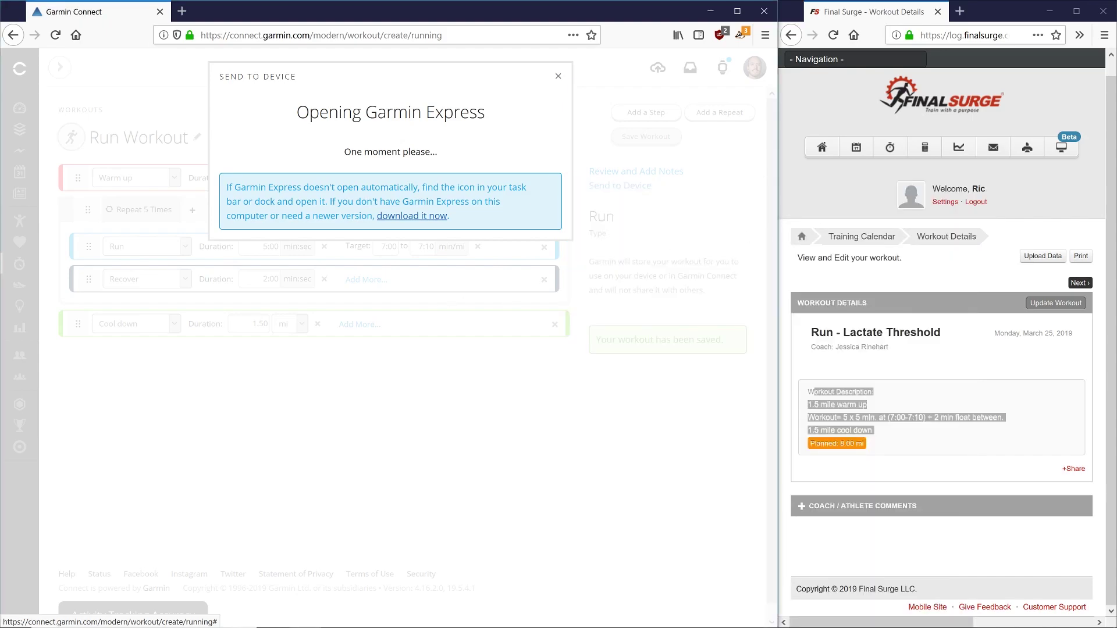
{"action": "left_click", "coordinate": [557, 76]}
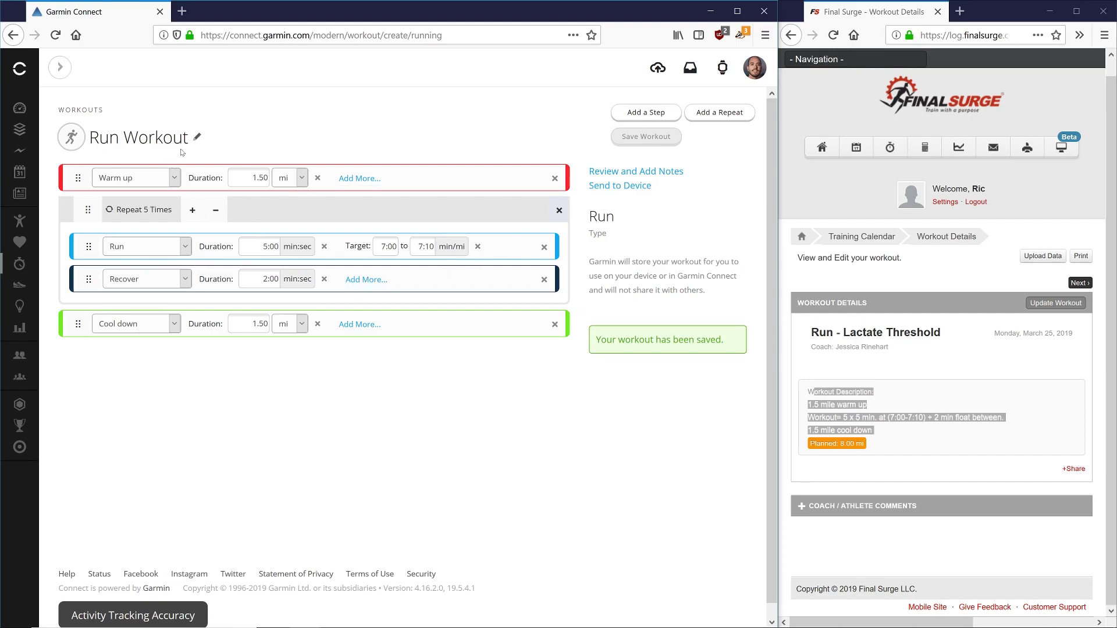
Step: Rename the workout in Garmin Connect as Lactate Threshold
{"action": "left_click", "coordinate": [197, 137]}
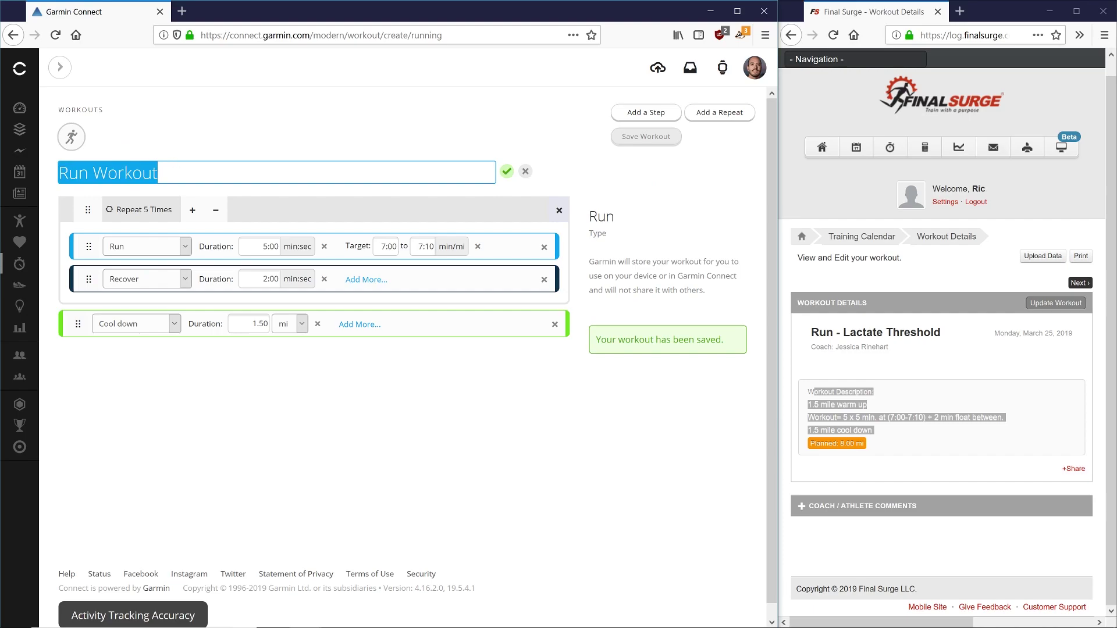
{"action": "type", "text": "Lactate "}
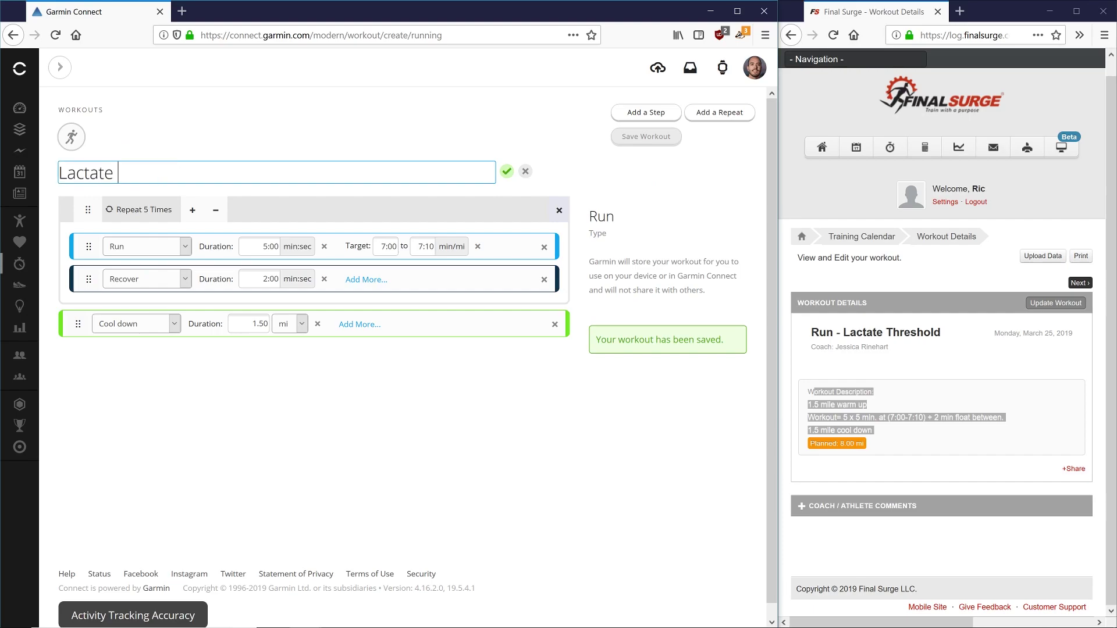
{"action": "type", "text": "Threshold"}
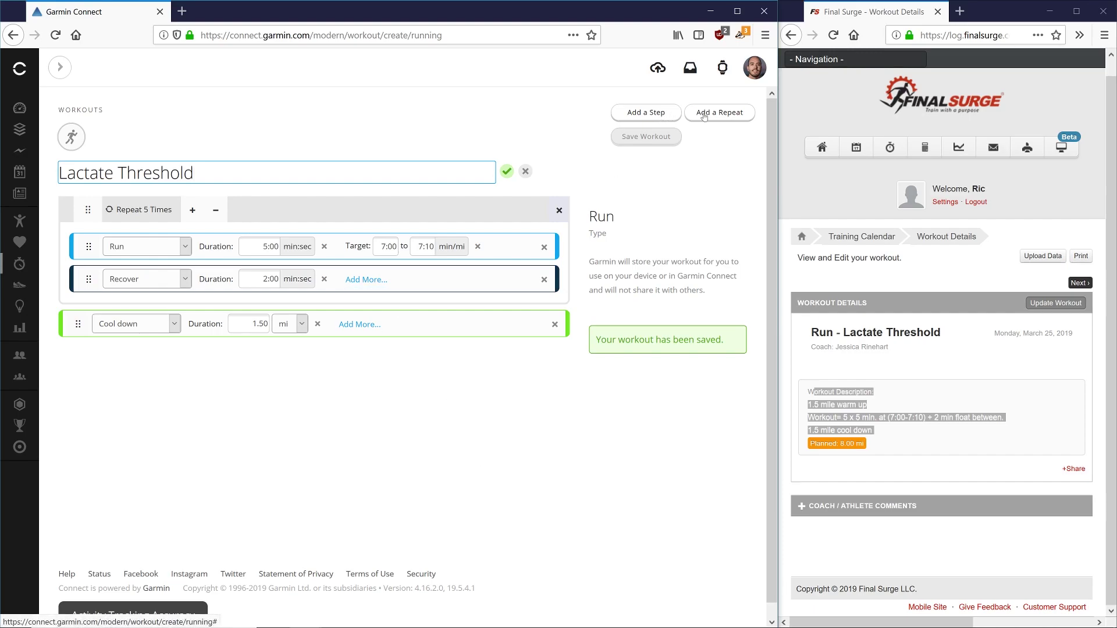
{"action": "left_click", "coordinate": [509, 174]}
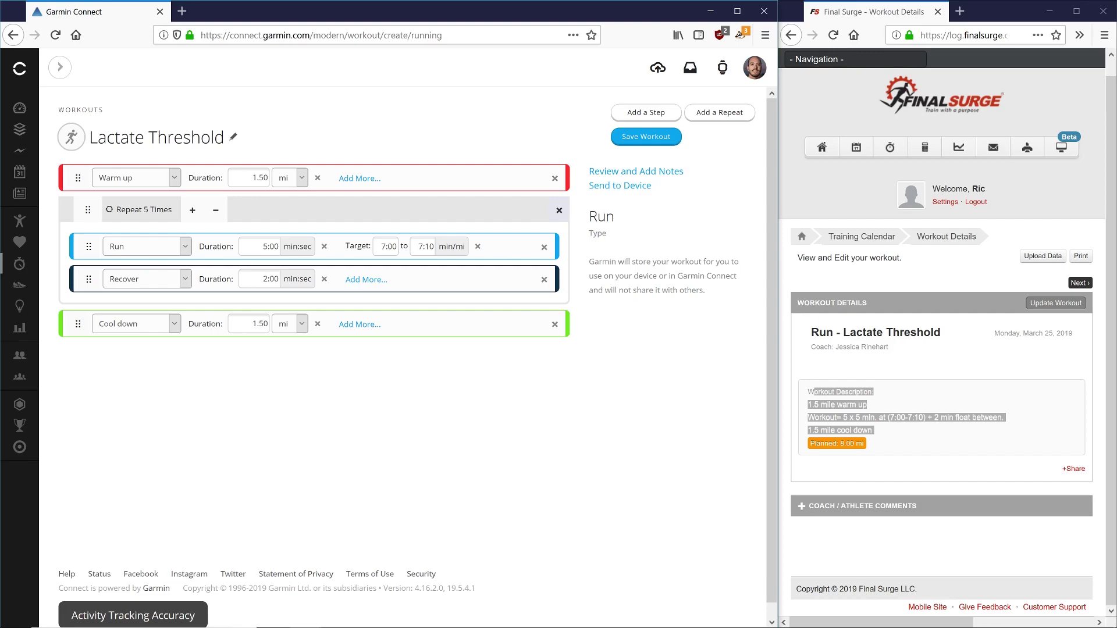
Step: Change the workout's name to the generic title Workout
{"action": "left_click", "coordinate": [233, 138]}
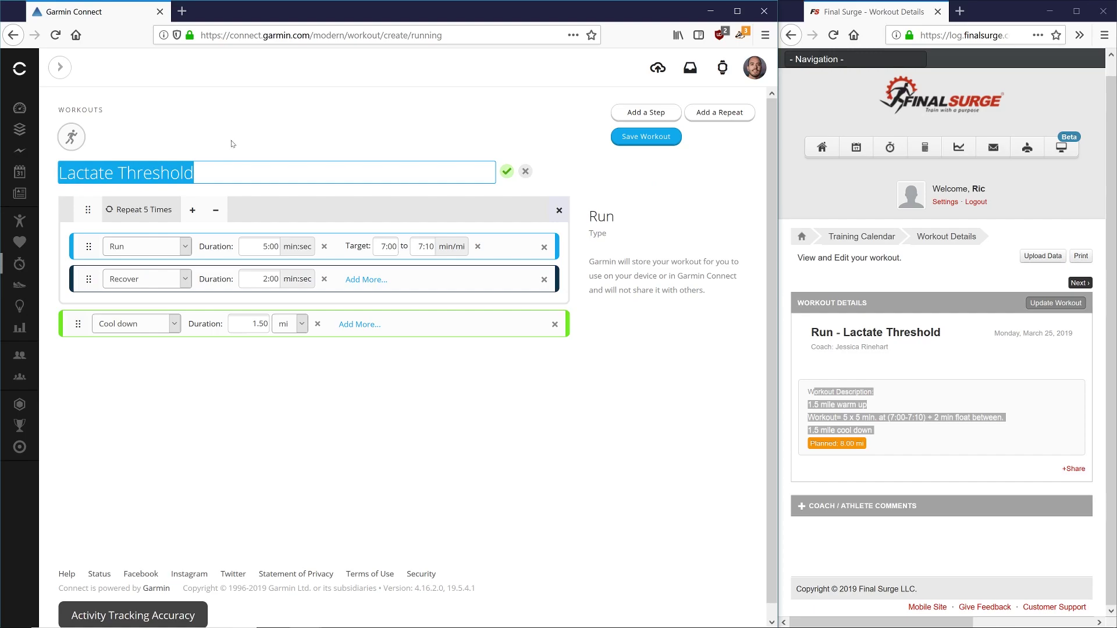
{"action": "type", "text": "Workout"}
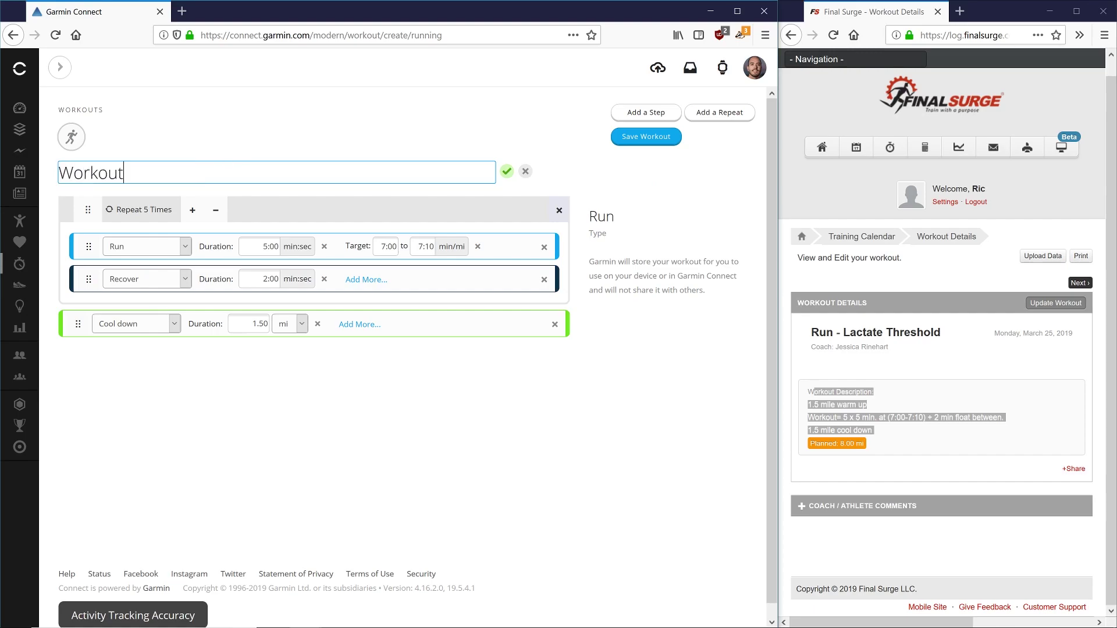
{"action": "left_click", "coordinate": [508, 172]}
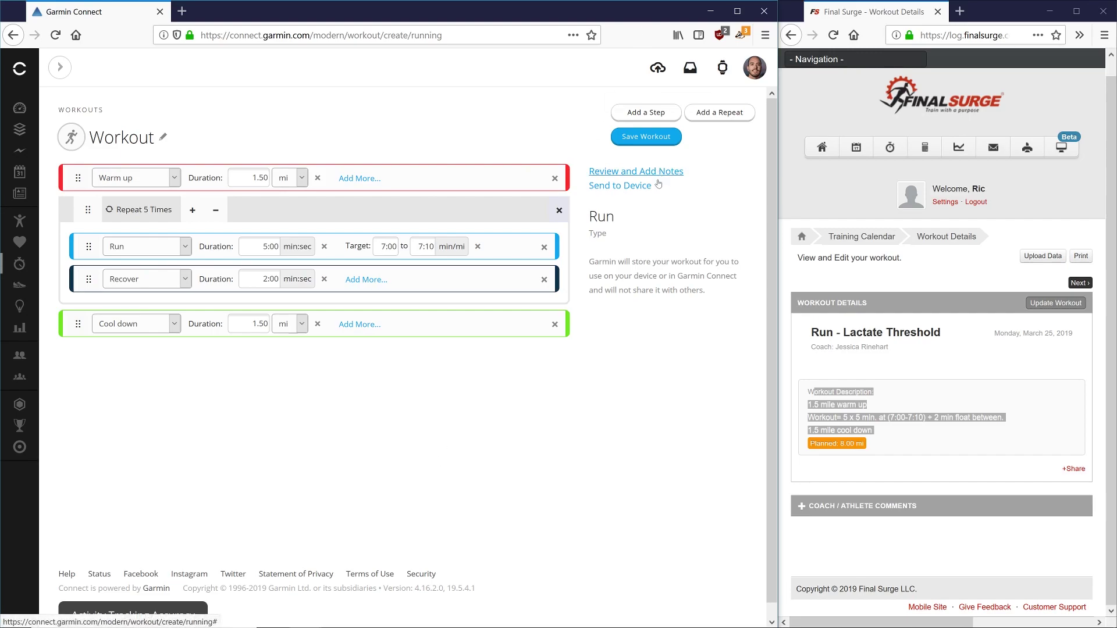
Step: Switch to Final Surge and open the details of the April 1 Fartlek run from the training calendar
{"action": "left_click", "coordinate": [867, 248]}
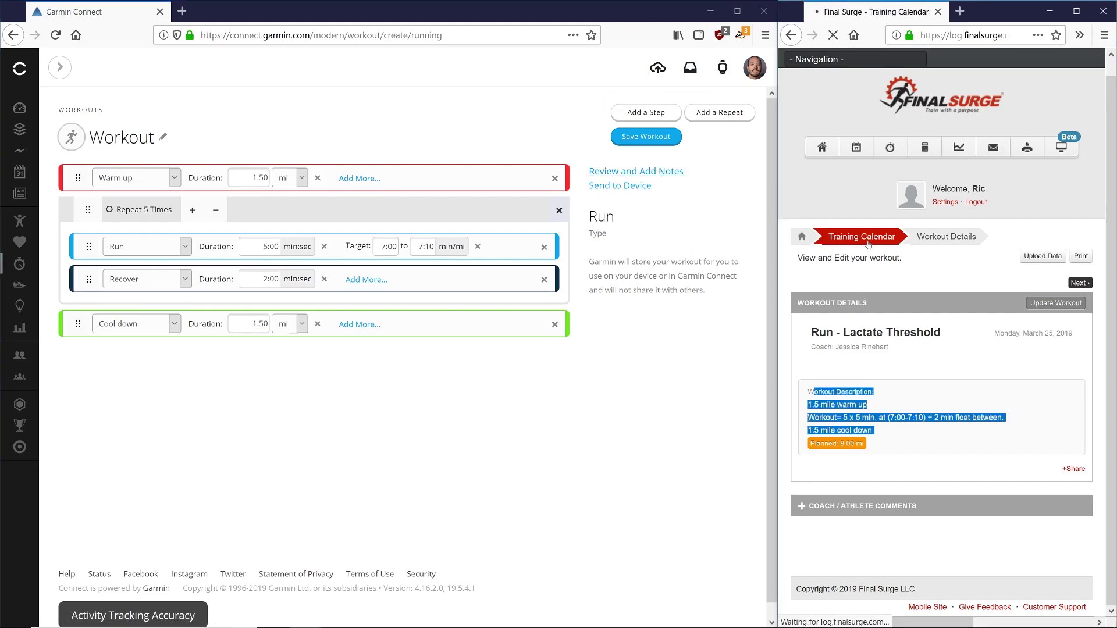
{"action": "scroll", "coordinate": [893, 419], "scroll_direction": "down", "scroll_amount": 3}
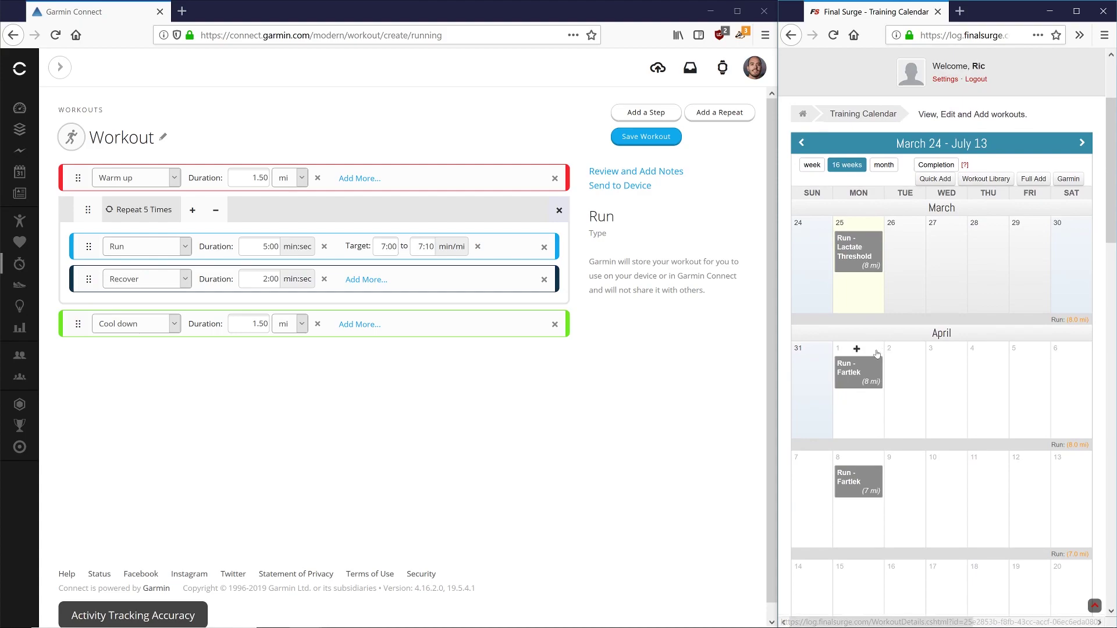
{"action": "left_click", "coordinate": [863, 382]}
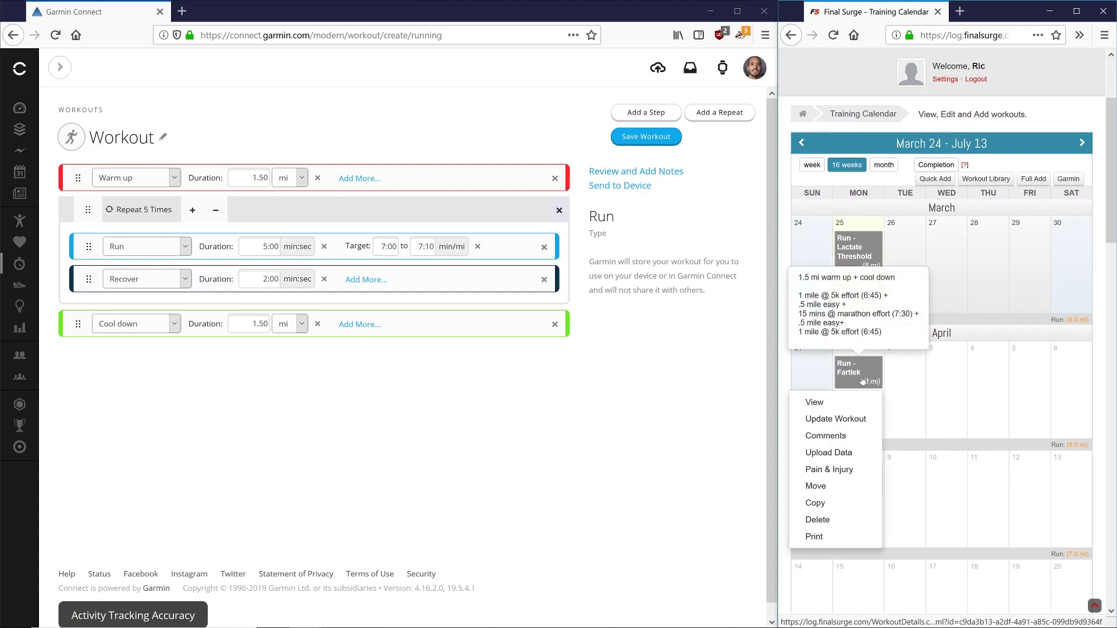
{"action": "left_click", "coordinate": [821, 399]}
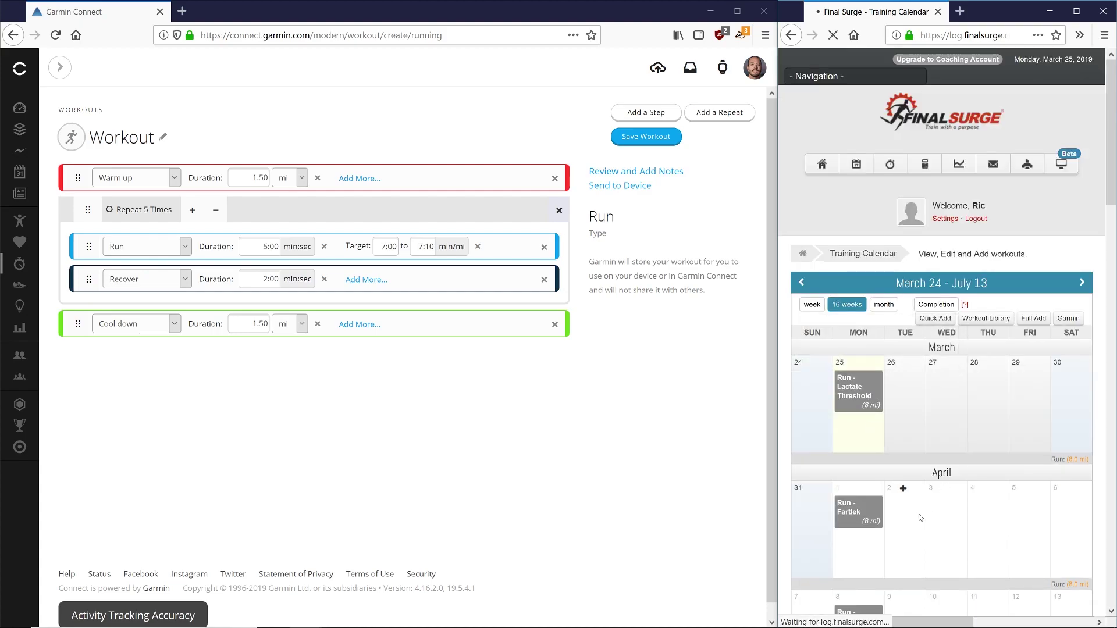
{"action": "scroll", "coordinate": [924, 482], "scroll_direction": "down", "scroll_amount": 1}
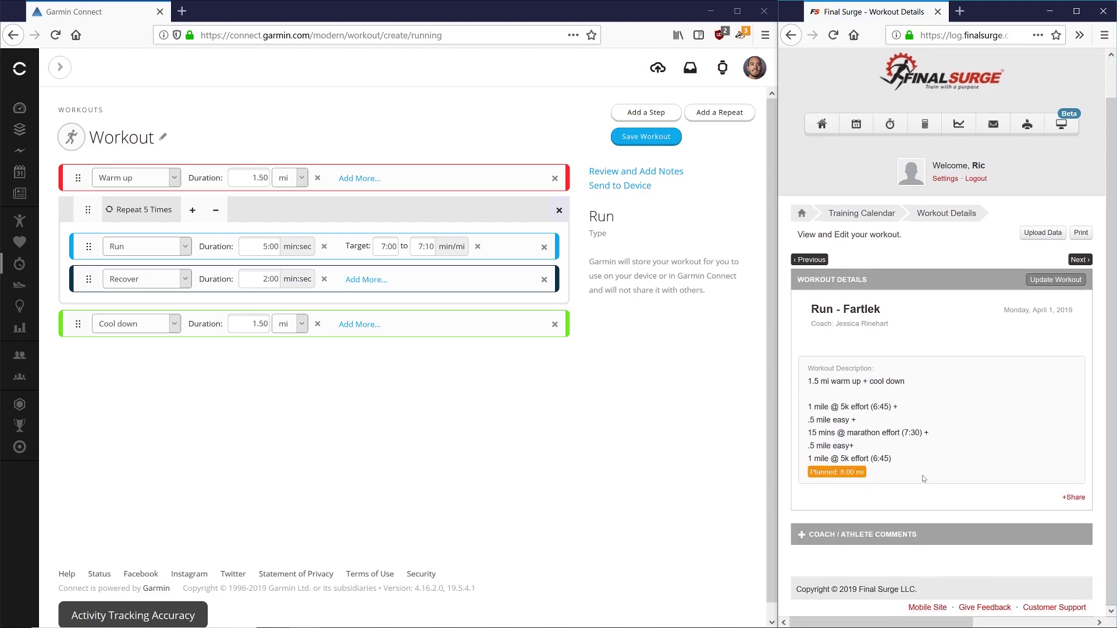
Step: Examine the Fartlek description's warm-up, 5k effort and marathon effort lines by highlighting them, and clear the highlight
{"action": "left_click_drag", "start_coordinate": [809, 380], "coordinate": [921, 384]}
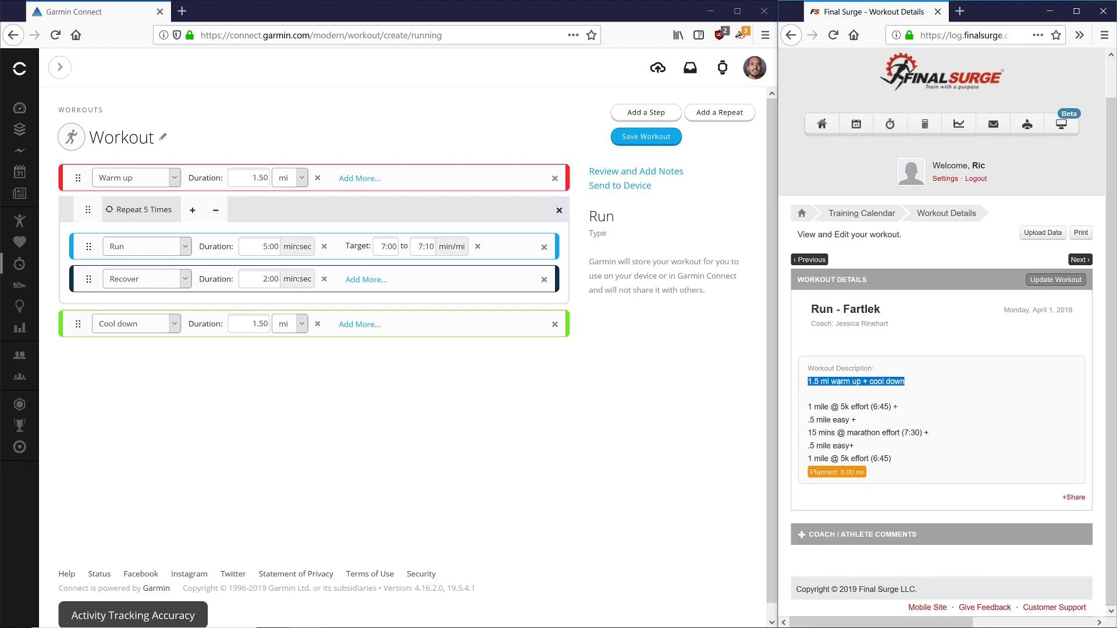
{"action": "left_click_drag", "start_coordinate": [808, 406], "coordinate": [890, 406]}
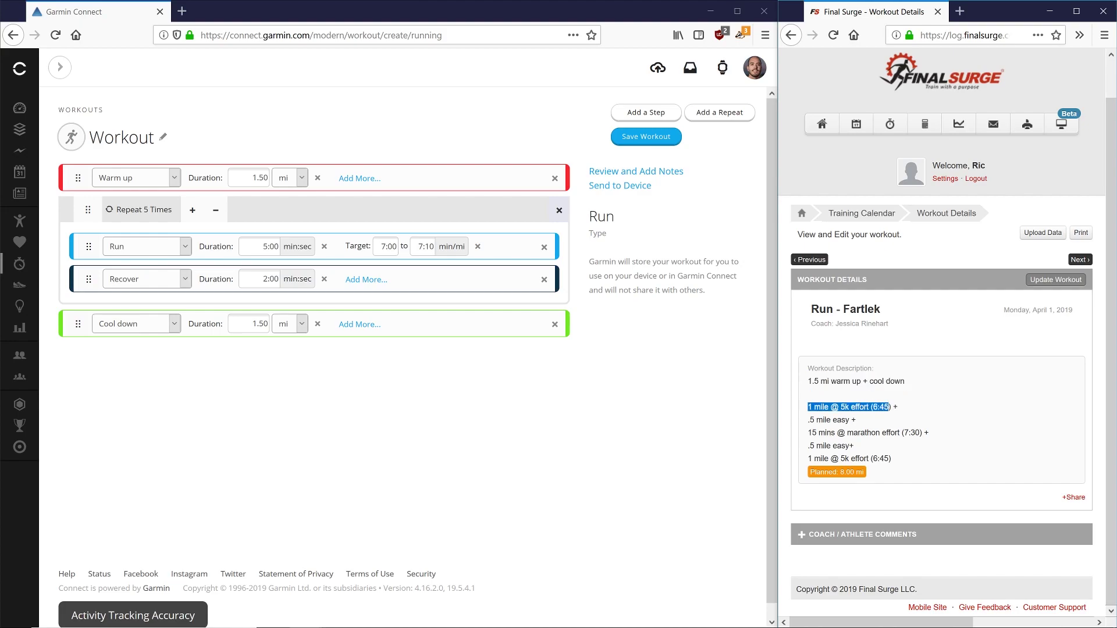
{"action": "left_click_drag", "start_coordinate": [817, 420], "coordinate": [934, 433]}
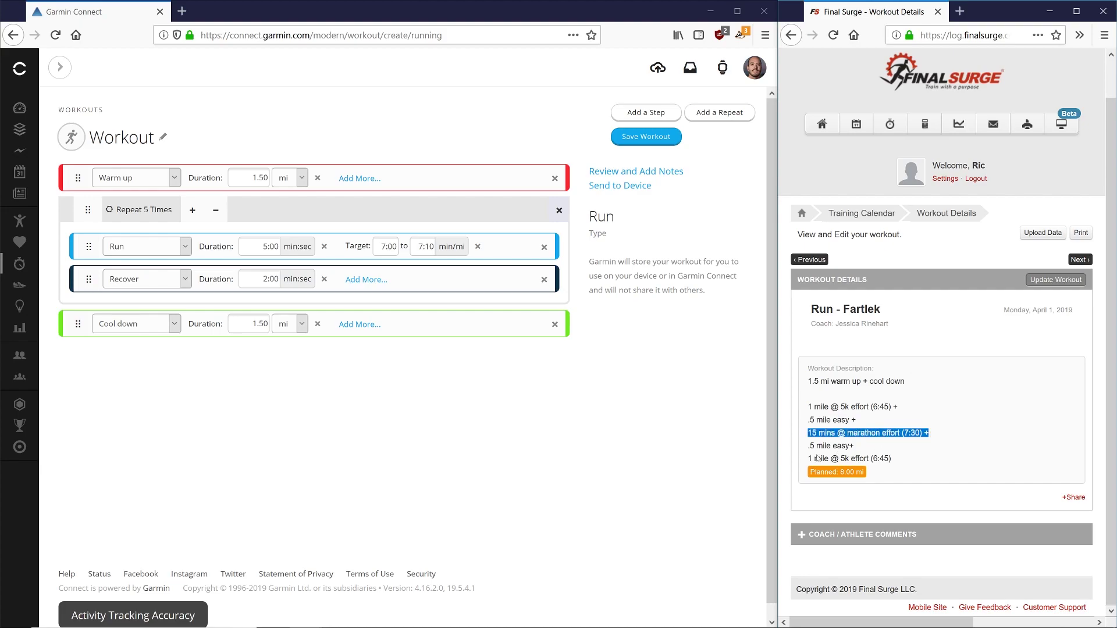
{"action": "left_click_drag", "start_coordinate": [807, 459], "coordinate": [921, 458]}
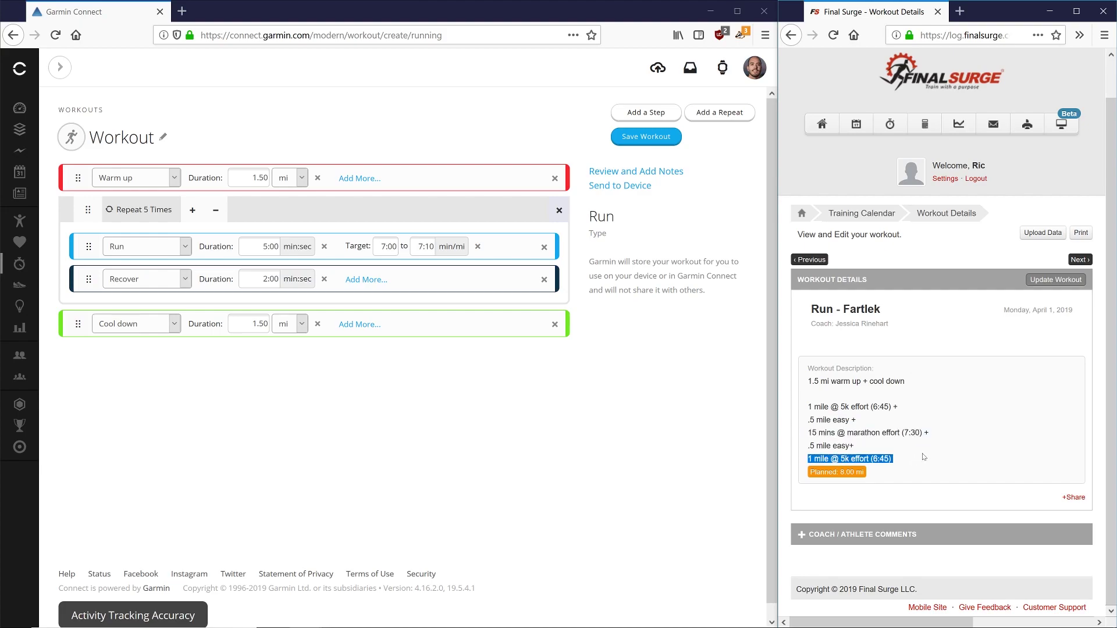
{"action": "left_click", "coordinate": [1044, 401]}
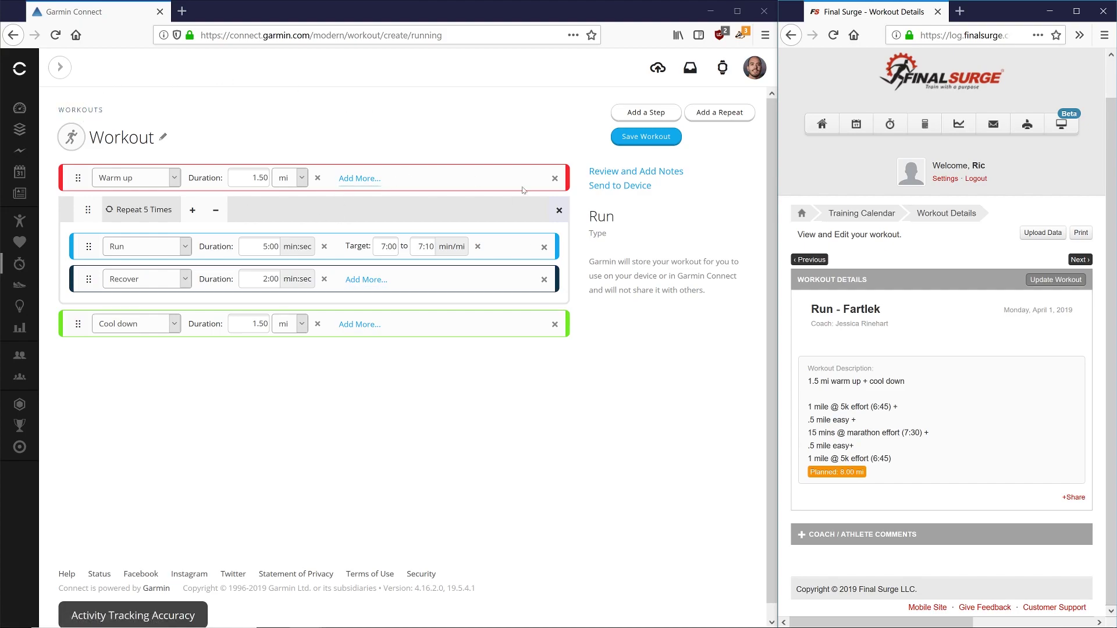
Step: Switch to Garmin Connect and delete the repeat block and the Cool down step, keeping only the Warm up step
{"action": "left_click", "coordinate": [559, 211]}
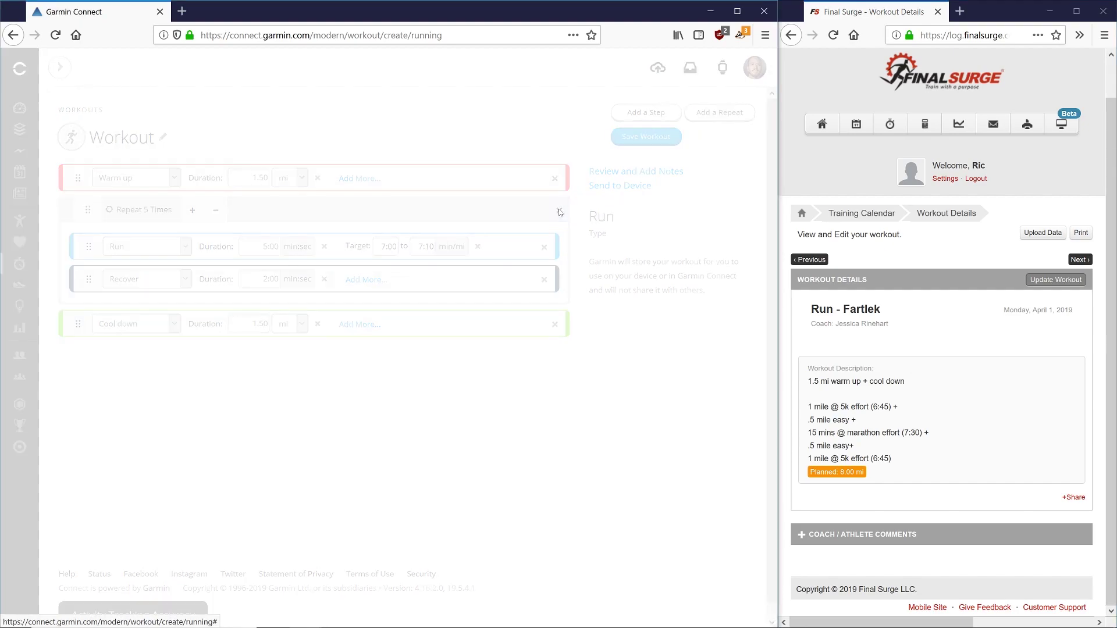
{"action": "left_click", "coordinate": [541, 164]}
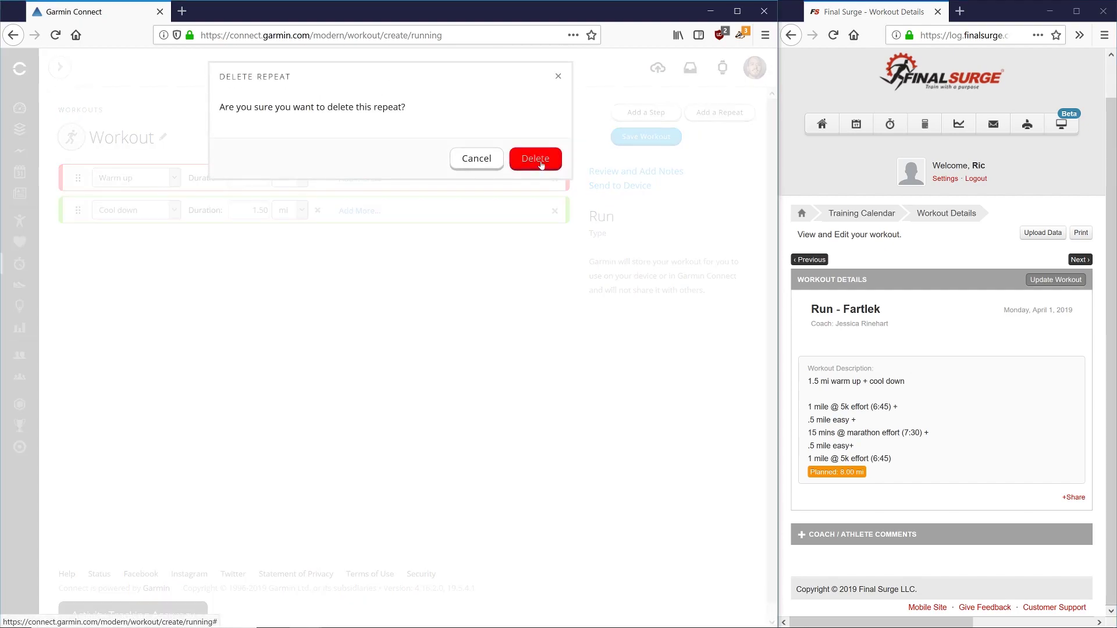
{"action": "left_click", "coordinate": [555, 210]}
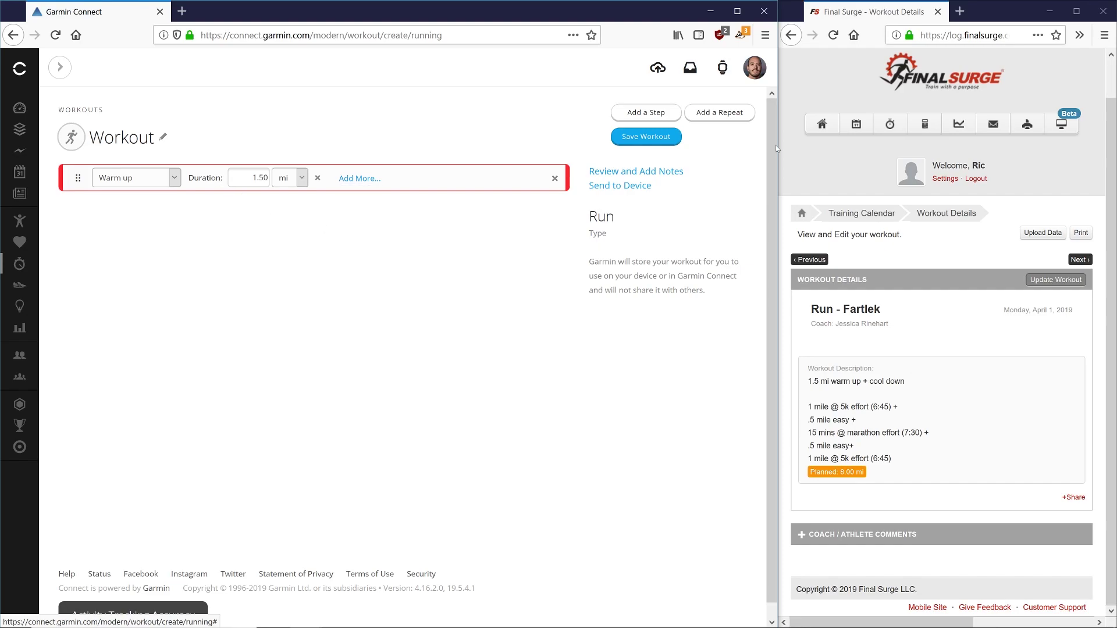
Step: Add a Run step after the warm-up with a distance duration of 1.00 mi
{"action": "left_click", "coordinate": [659, 113]}
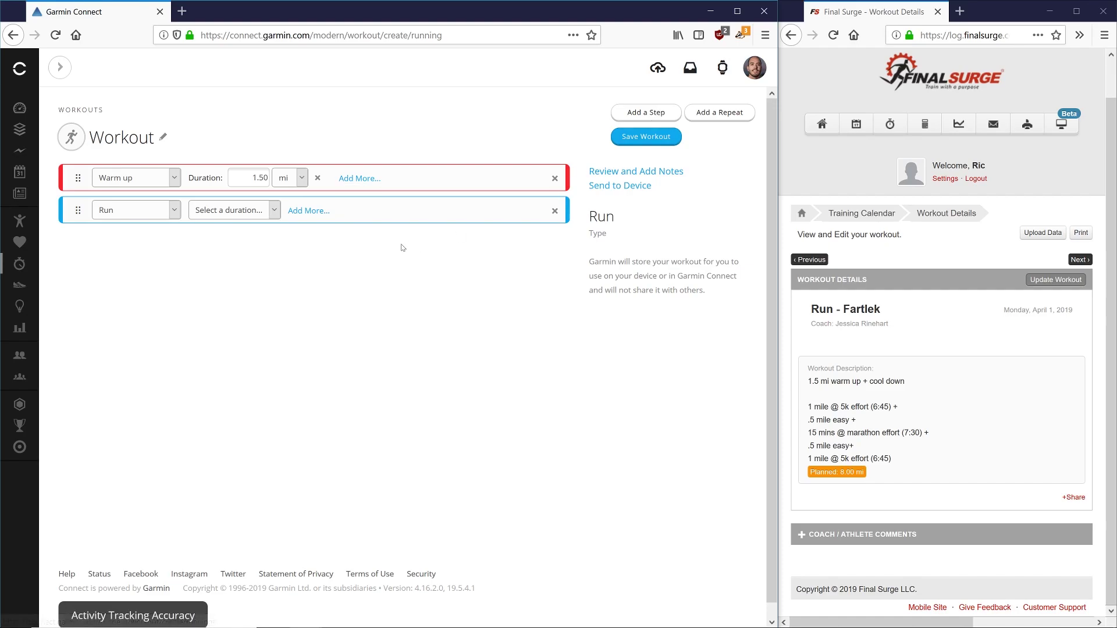
{"action": "left_click", "coordinate": [273, 212]}
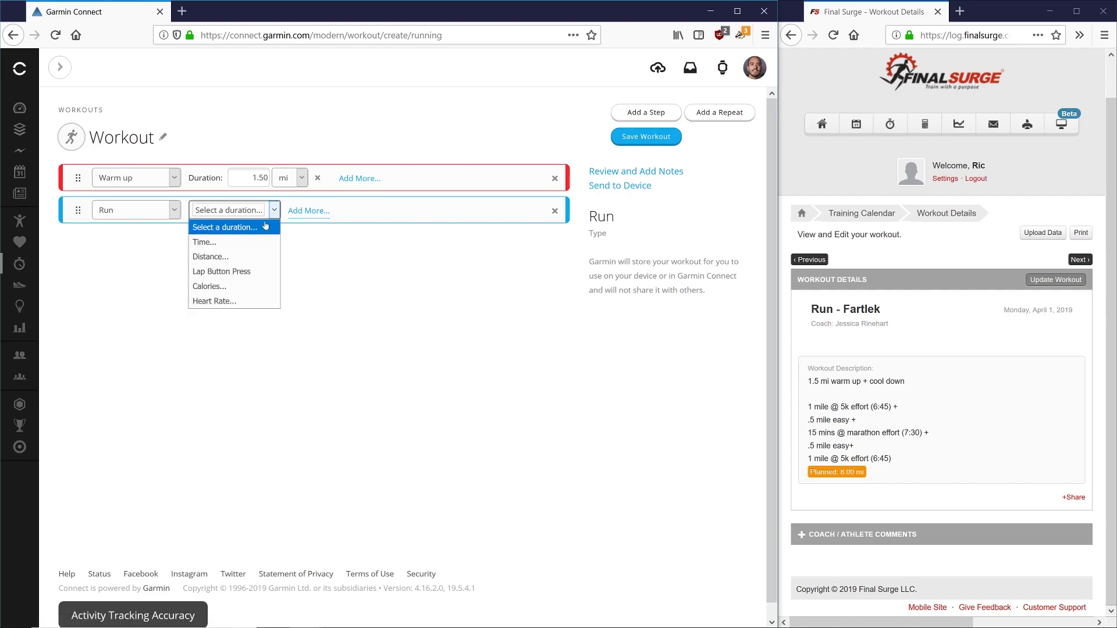
{"action": "left_click", "coordinate": [254, 250]}
{"action": "left_click", "coordinate": [250, 210]}
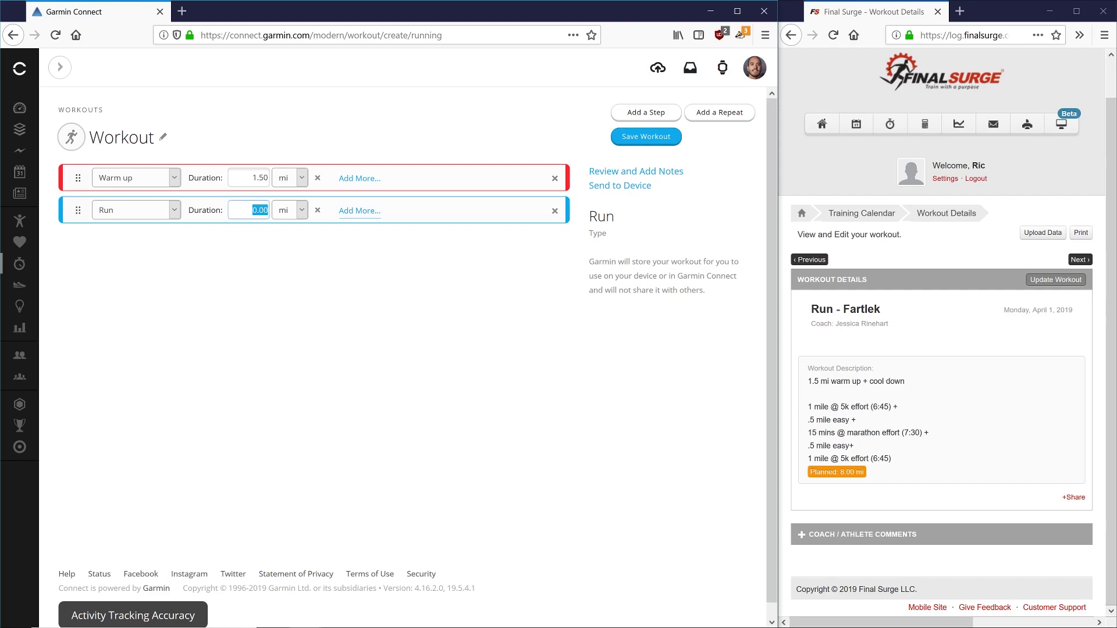
{"action": "type", "text": "1.00"}
Step: Give the 1-mile Run step a pace target of 6:40 to 6:47 min/mi
{"action": "left_click", "coordinate": [351, 211]}
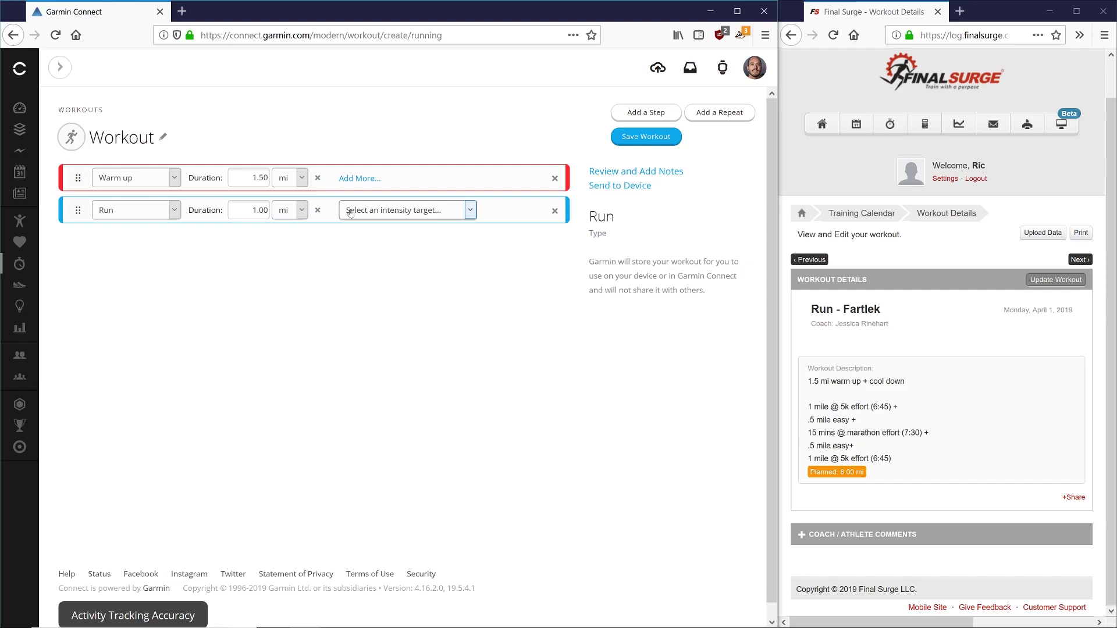
{"action": "left_click", "coordinate": [351, 212]}
{"action": "left_click", "coordinate": [365, 243]}
{"action": "left_click", "coordinate": [379, 210]}
{"action": "type", "text": "6"}
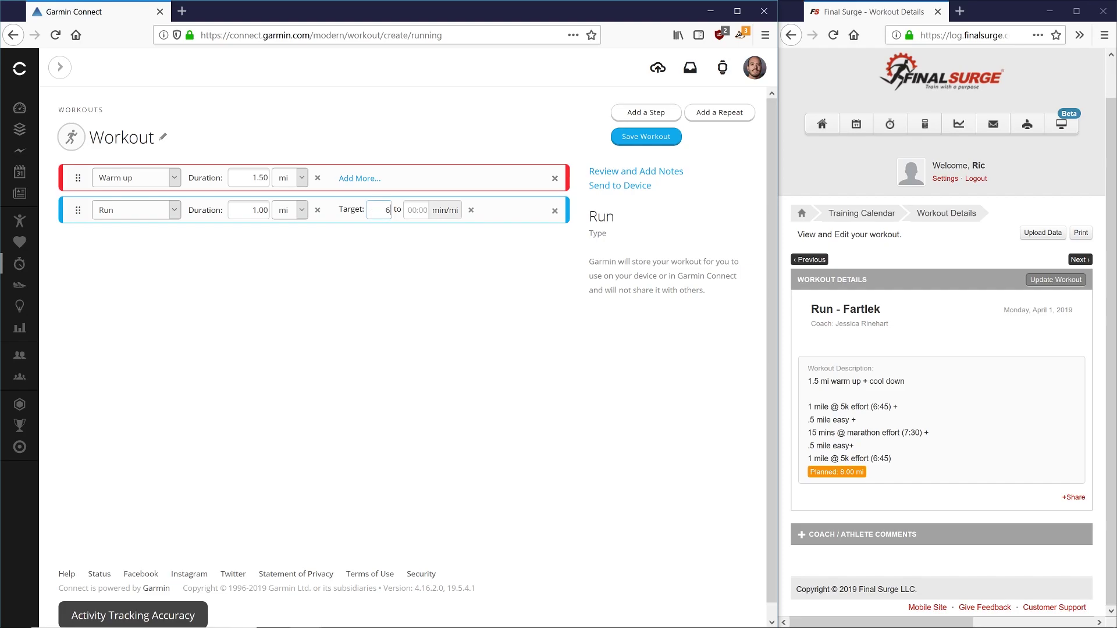
{"action": "type", "text": ":"}
{"action": "type", "text": "4"}
{"action": "type", "text": "0"}
{"action": "type", "text": "6:47"}
Step: Add a step of type Recover with a distance duration of 0.50 mi
{"action": "left_click", "coordinate": [638, 120]}
{"action": "left_click", "coordinate": [176, 244]}
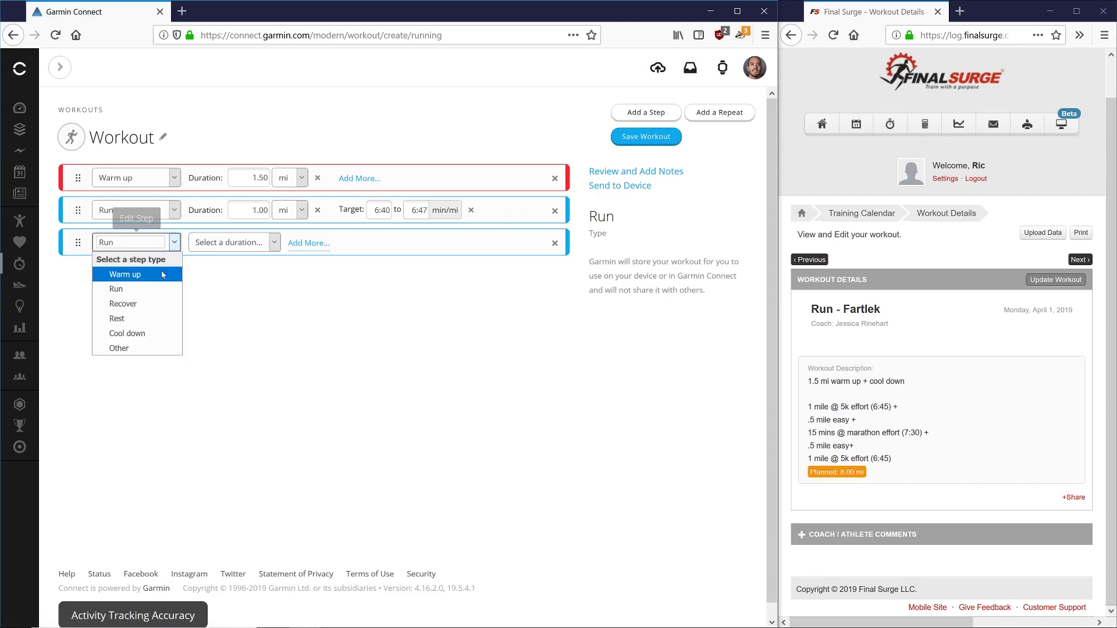
{"action": "left_click", "coordinate": [170, 293]}
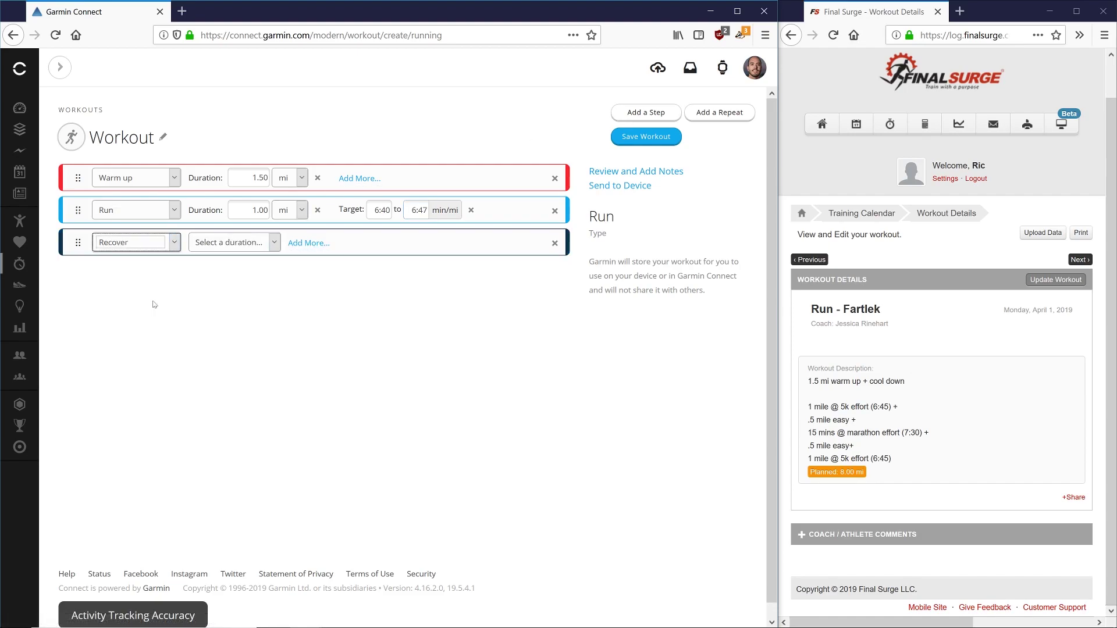
{"action": "left_click", "coordinate": [240, 246]}
{"action": "left_click", "coordinate": [234, 290]}
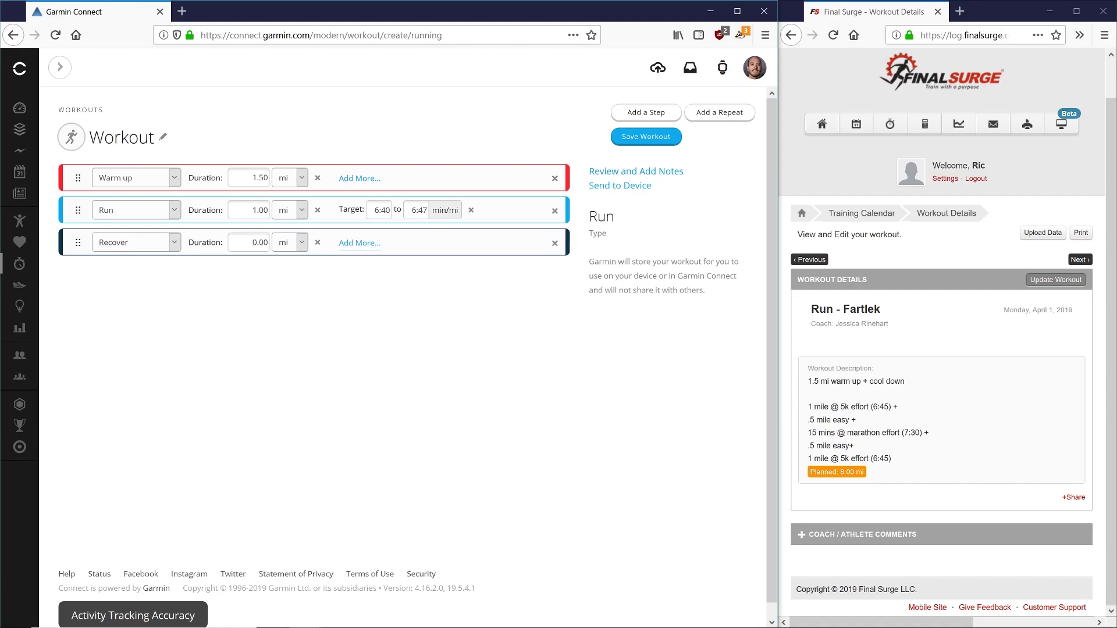
{"action": "type", "text": "0.50"}
Step: Add a second Run step with a time duration of 15:00
{"action": "left_click", "coordinate": [642, 116]}
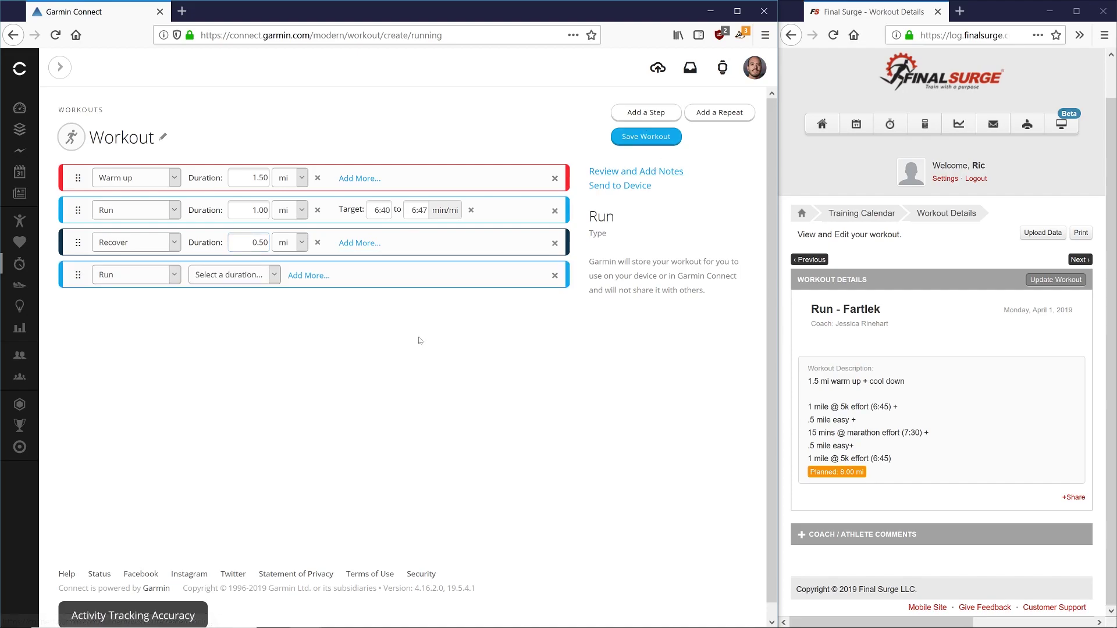
{"action": "left_click", "coordinate": [274, 275]}
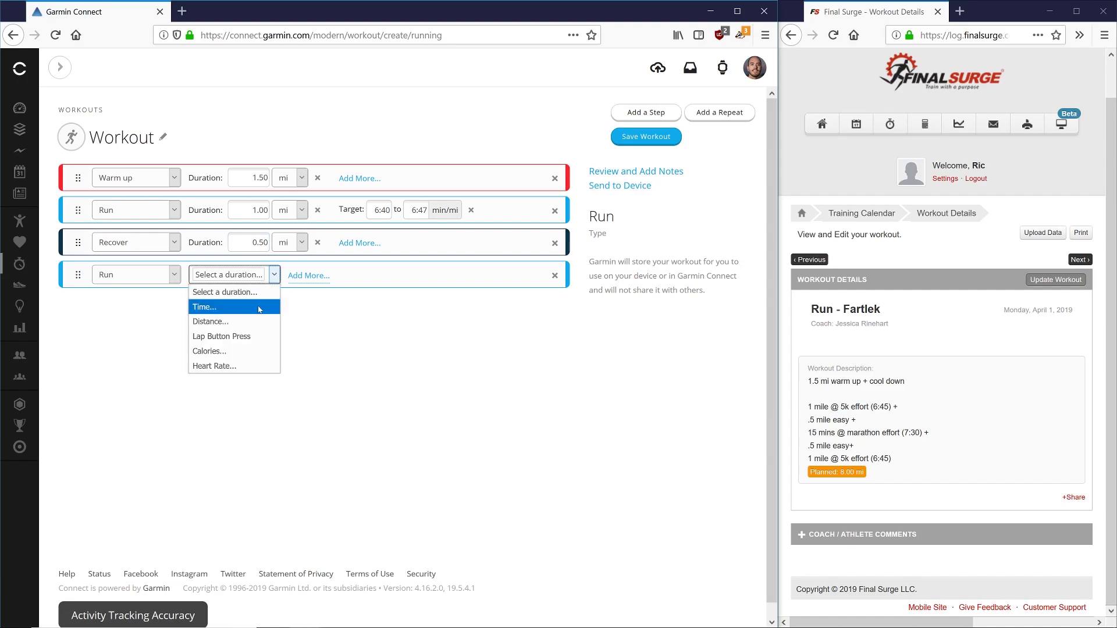
{"action": "left_click", "coordinate": [259, 307]}
{"action": "left_click", "coordinate": [256, 275]}
{"action": "type", "text": "15:00"}
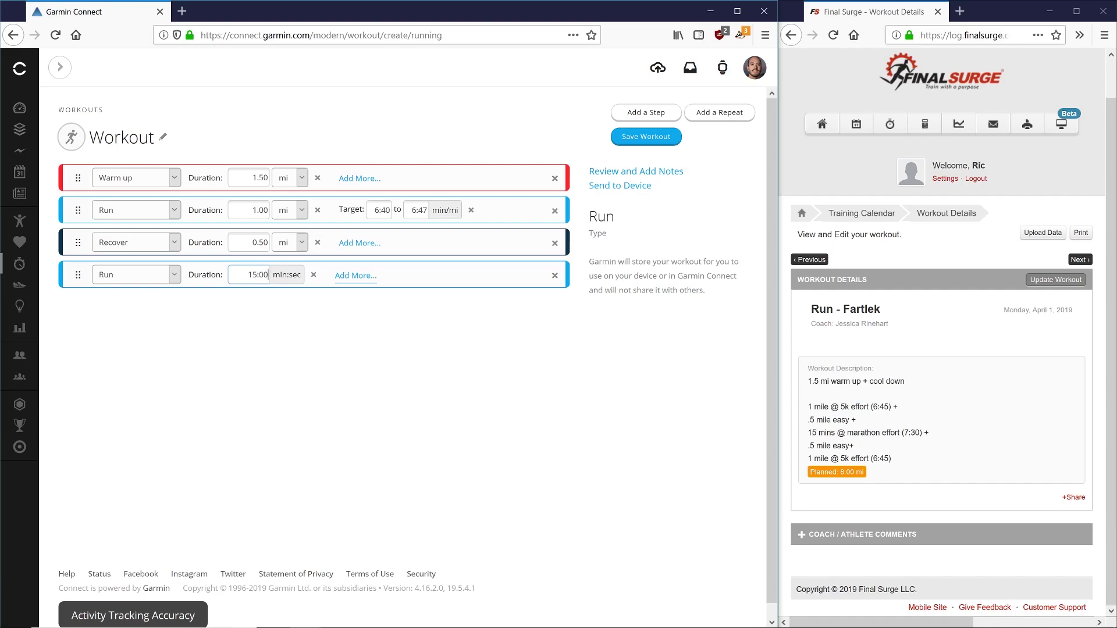
Step: Give the 15-minute Run step a pace target of 7:25 to 7:32 min/mi
{"action": "left_click", "coordinate": [366, 276]}
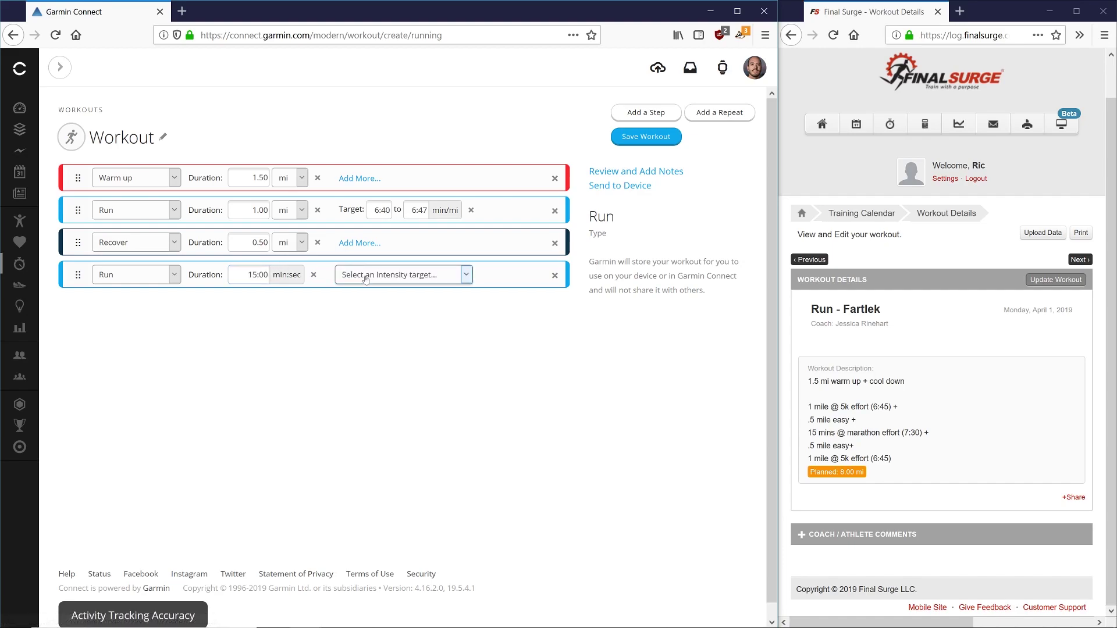
{"action": "left_click", "coordinate": [366, 278]}
{"action": "left_click", "coordinate": [372, 308]}
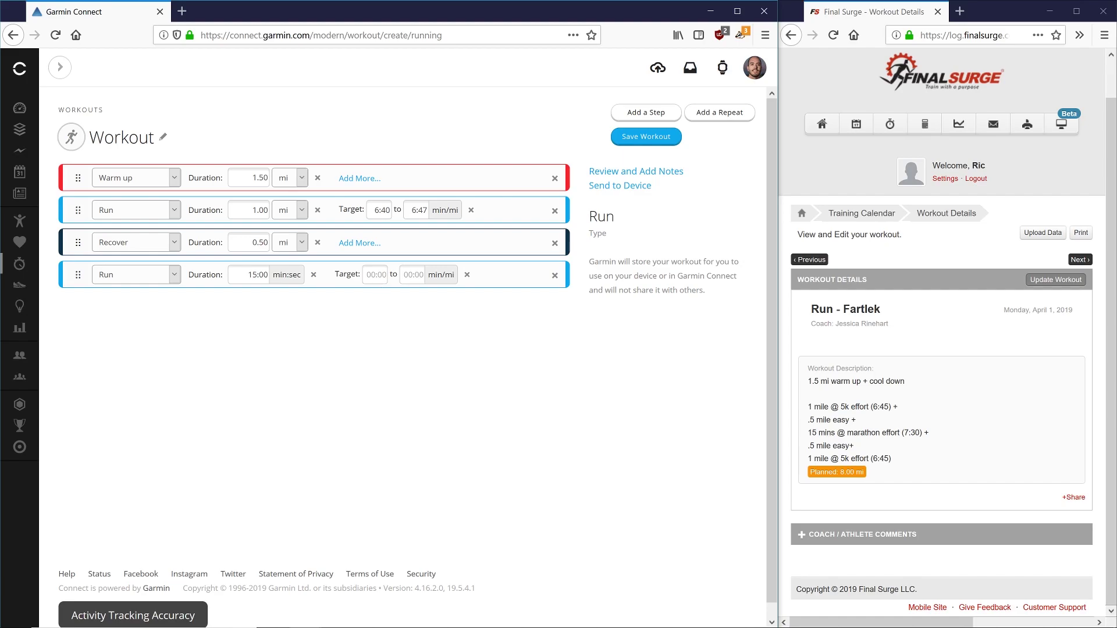
{"action": "type", "text": "7:25"}
{"action": "key", "text": "Tab"}
{"action": "type", "text": "7:32"}
Step: Add a second Recover step with a distance duration of 0.50 mi after the 15-minute Run step
{"action": "left_click", "coordinate": [630, 118]}
{"action": "left_click", "coordinate": [174, 307]}
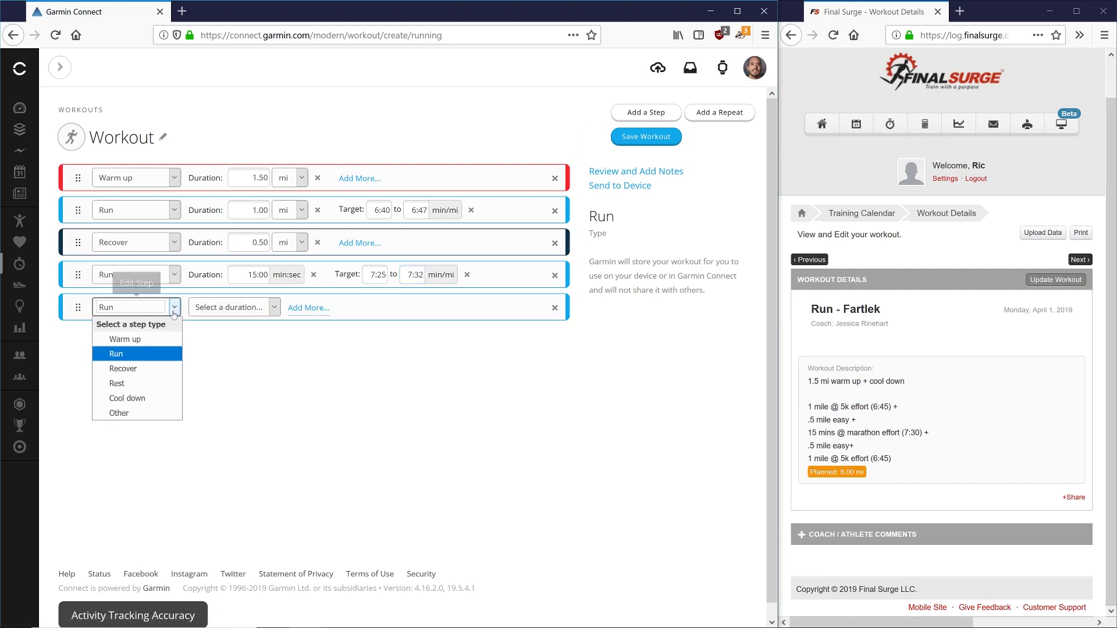
{"action": "left_click", "coordinate": [123, 368]}
{"action": "left_click", "coordinate": [207, 309]}
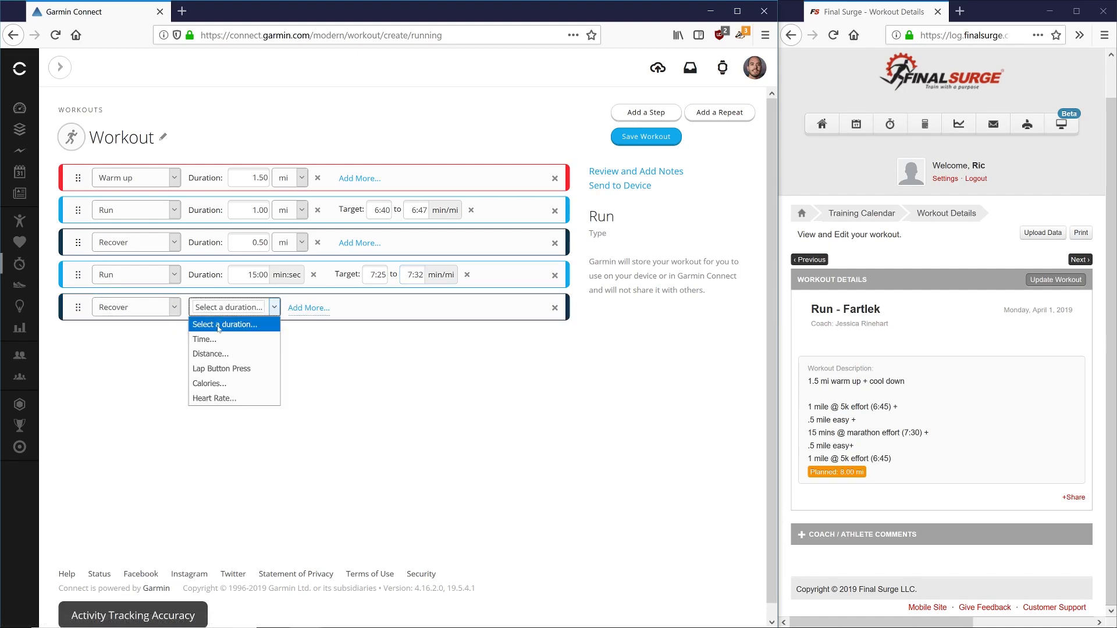
{"action": "left_click", "coordinate": [223, 354]}
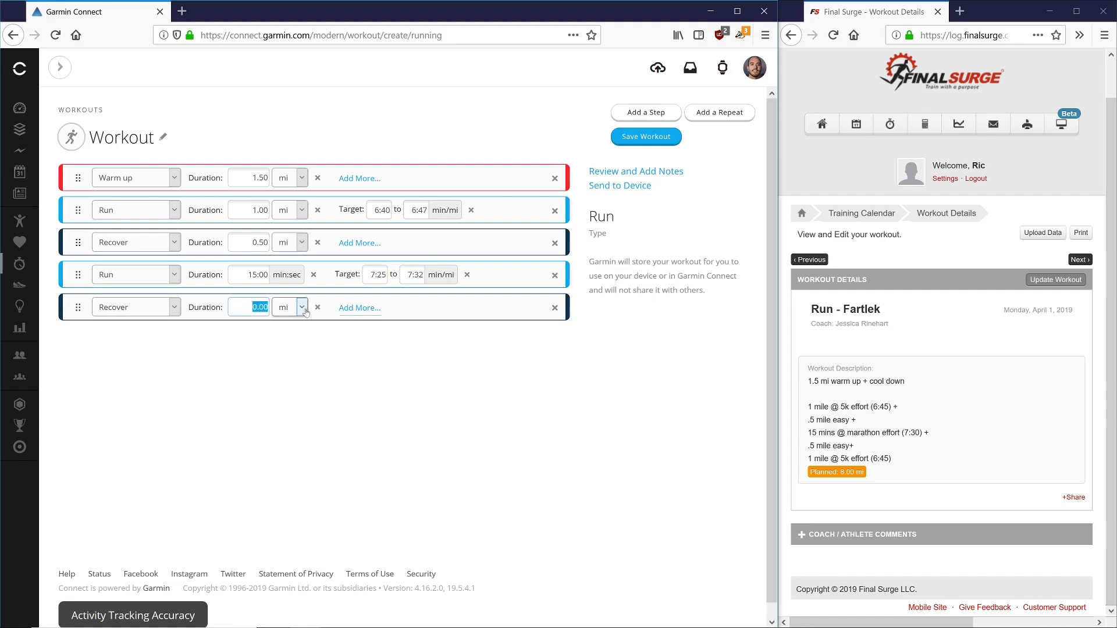
{"action": "type", "text": "0.50"}
Step: Add a third Run step with a distance duration of 1.00 mi
{"action": "left_click", "coordinate": [634, 113]}
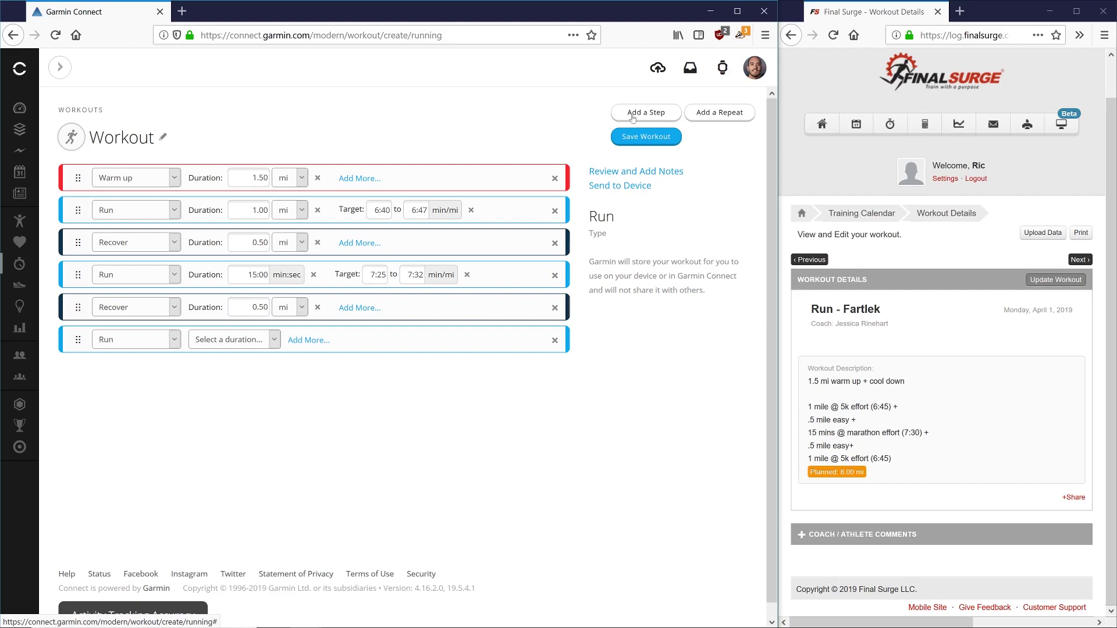
{"action": "left_click", "coordinate": [235, 340]}
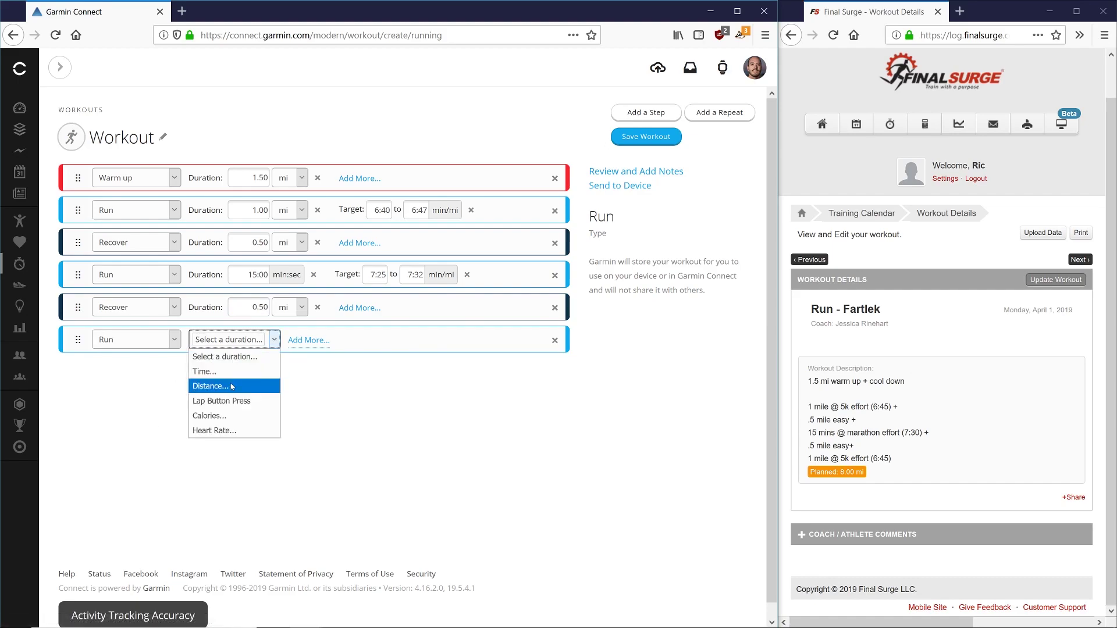
{"action": "left_click", "coordinate": [233, 387]}
{"action": "type", "text": "1.00"}
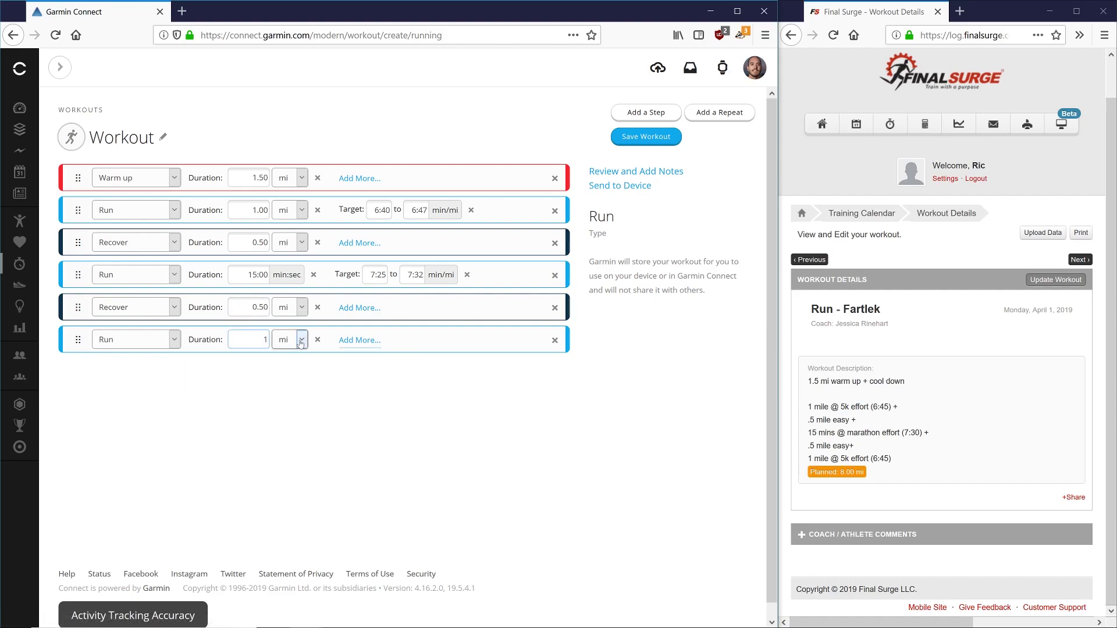
Step: Give the last 1-mile Run step a pace target of 6:40 to 6:47 min/mi
{"action": "left_click", "coordinate": [352, 341]}
{"action": "left_click", "coordinate": [372, 339]}
{"action": "left_click", "coordinate": [377, 373]}
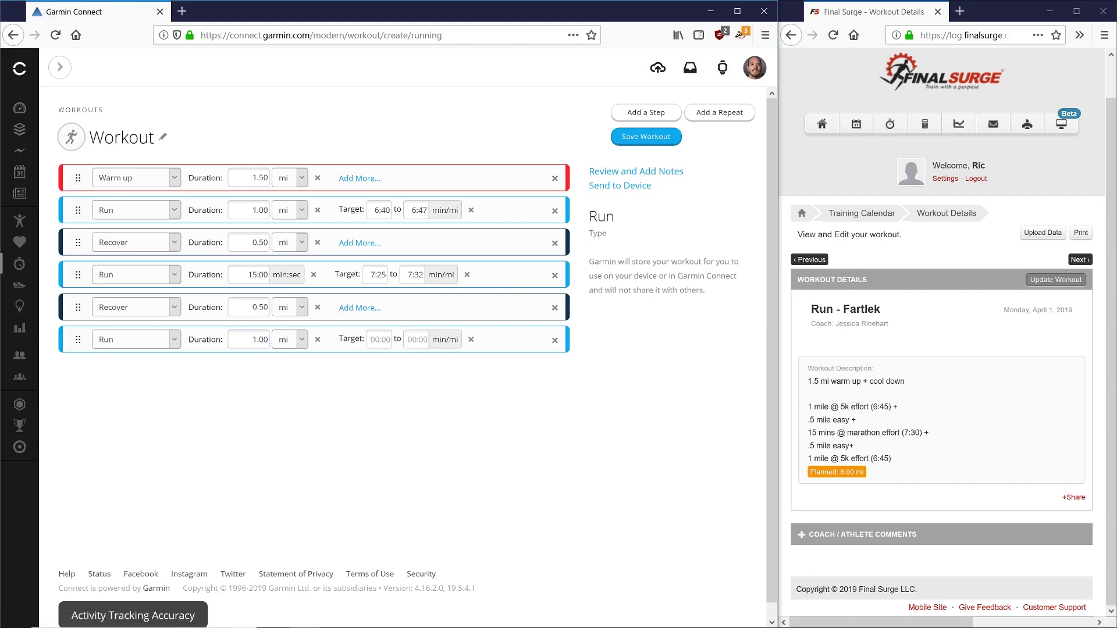
{"action": "type", "text": "6:40"}
{"action": "type", "text": "6:47"}
Step: Add a closing step of type Cool down with a distance duration of 1.50 mi
{"action": "left_click", "coordinate": [633, 116]}
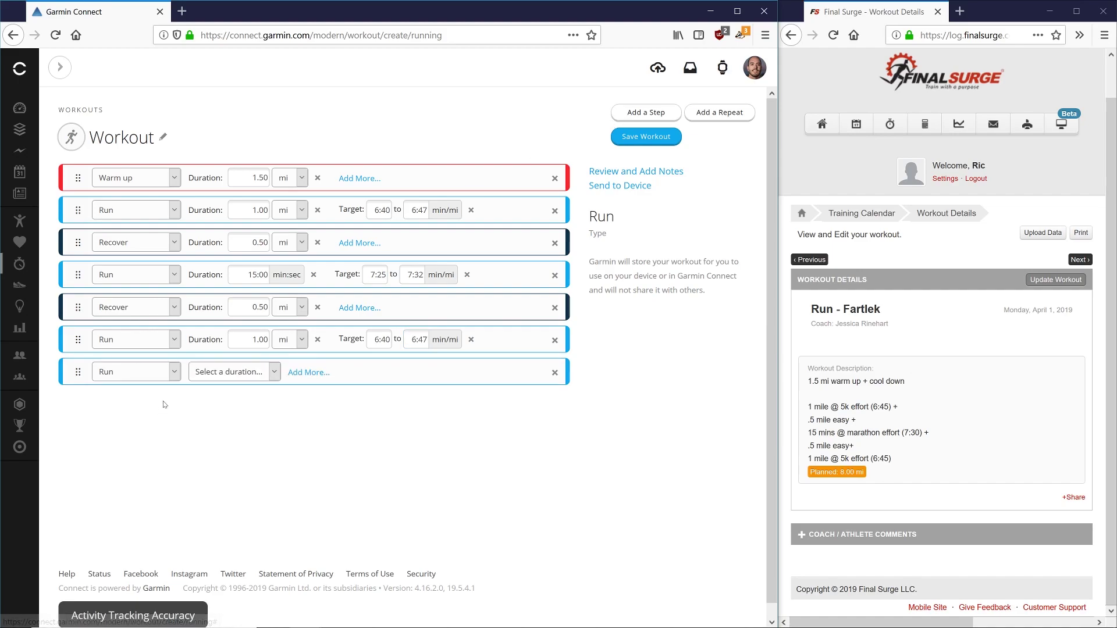
{"action": "left_click", "coordinate": [137, 372]}
{"action": "left_click", "coordinate": [157, 462]}
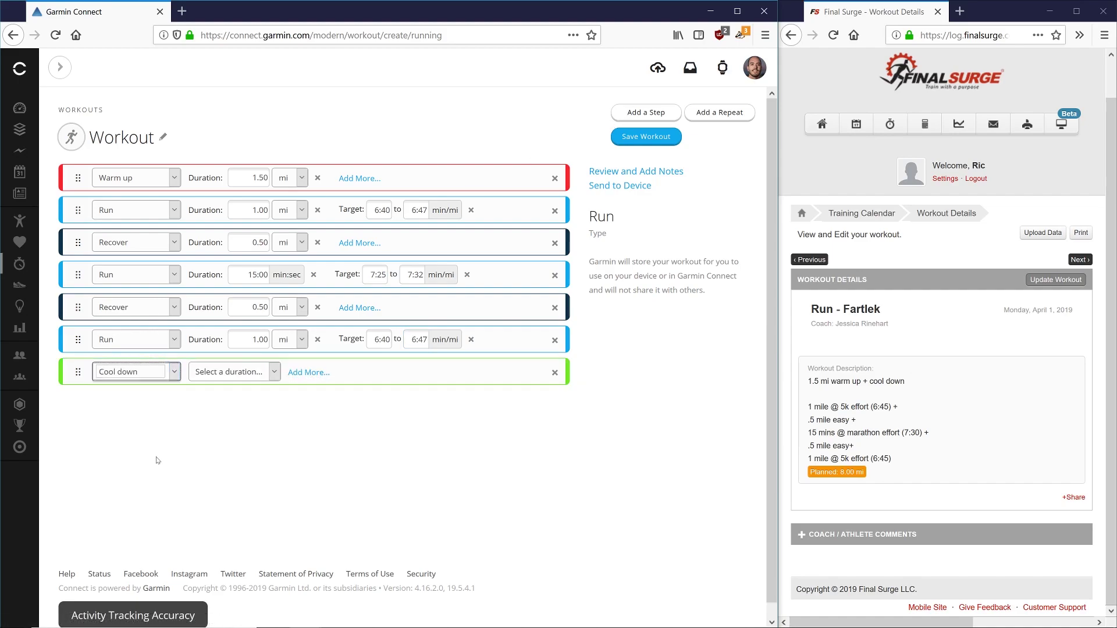
{"action": "left_click", "coordinate": [244, 373]}
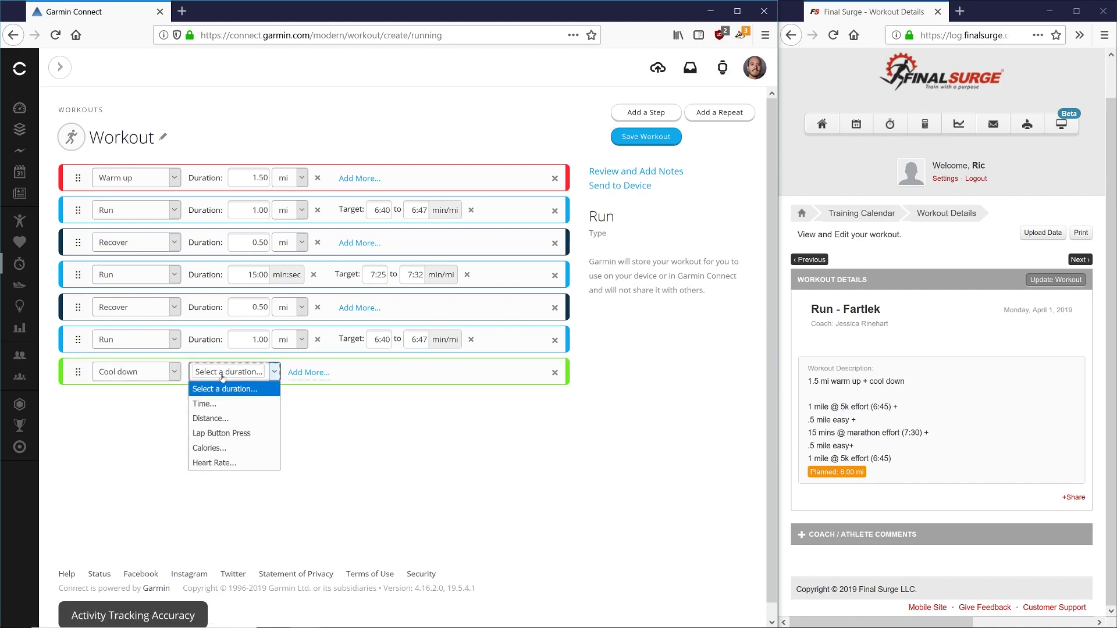
{"action": "left_click", "coordinate": [220, 419]}
{"action": "left_click", "coordinate": [256, 373]}
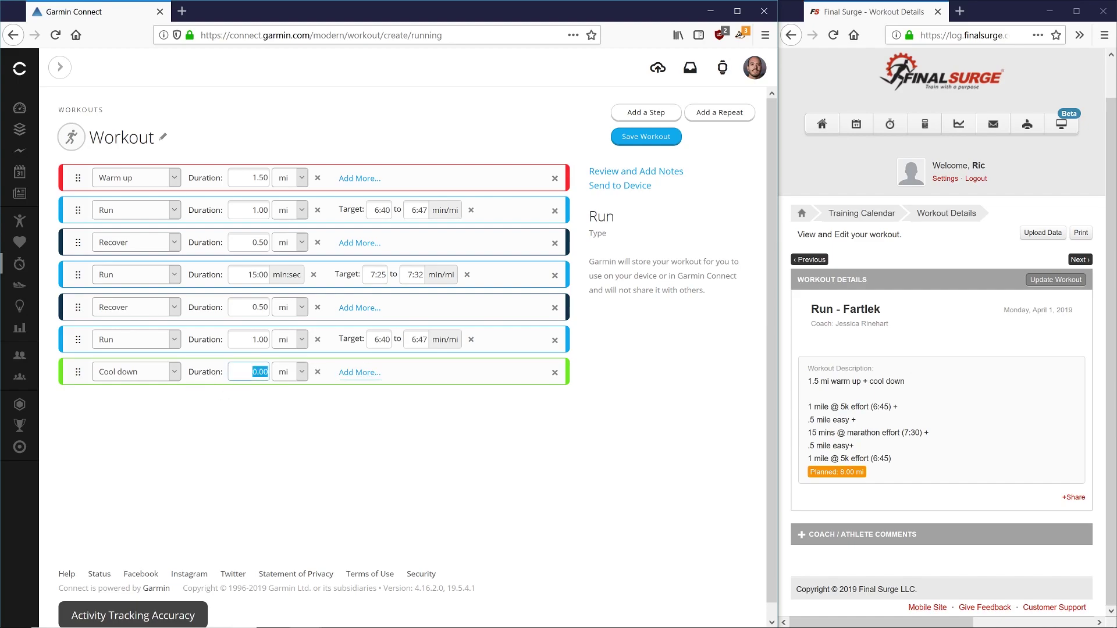
{"action": "type", "text": "1.50"}
{"action": "left_click", "coordinate": [343, 516]}
Step: Save the workout and send it to the Forerunner 645 Music through Garmin Express
{"action": "left_click", "coordinate": [642, 139]}
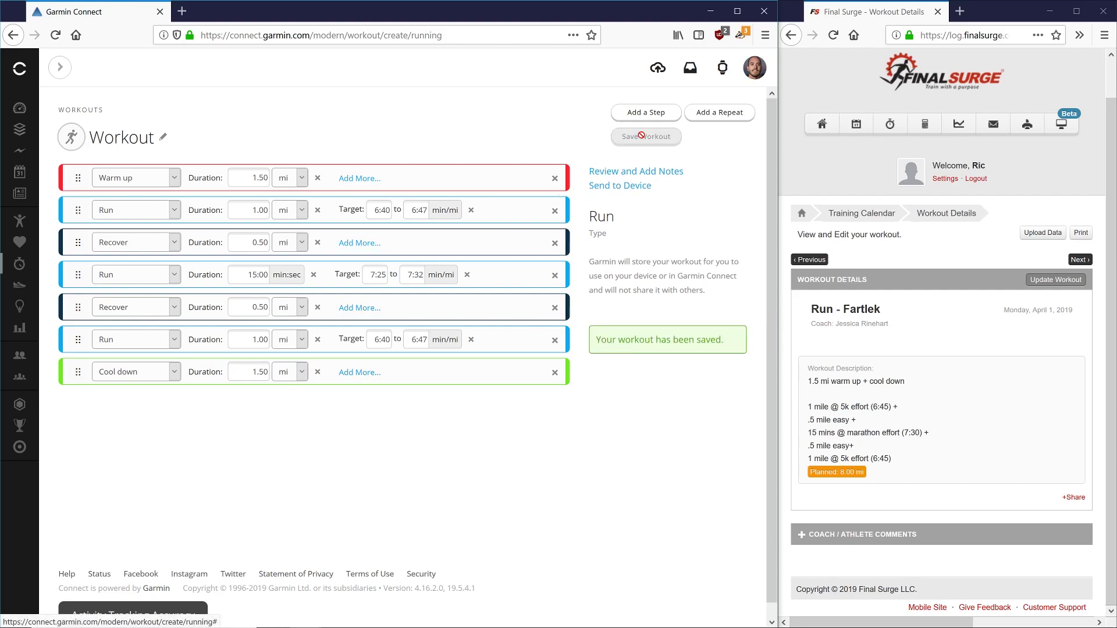
{"action": "left_click", "coordinate": [614, 191]}
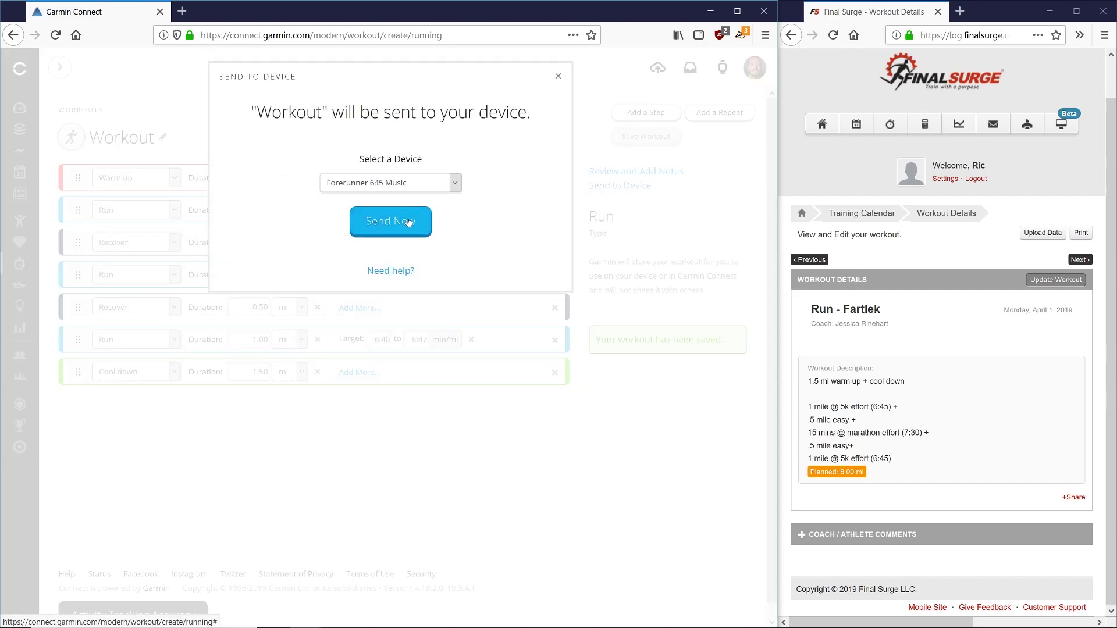
{"action": "left_click", "coordinate": [409, 222]}
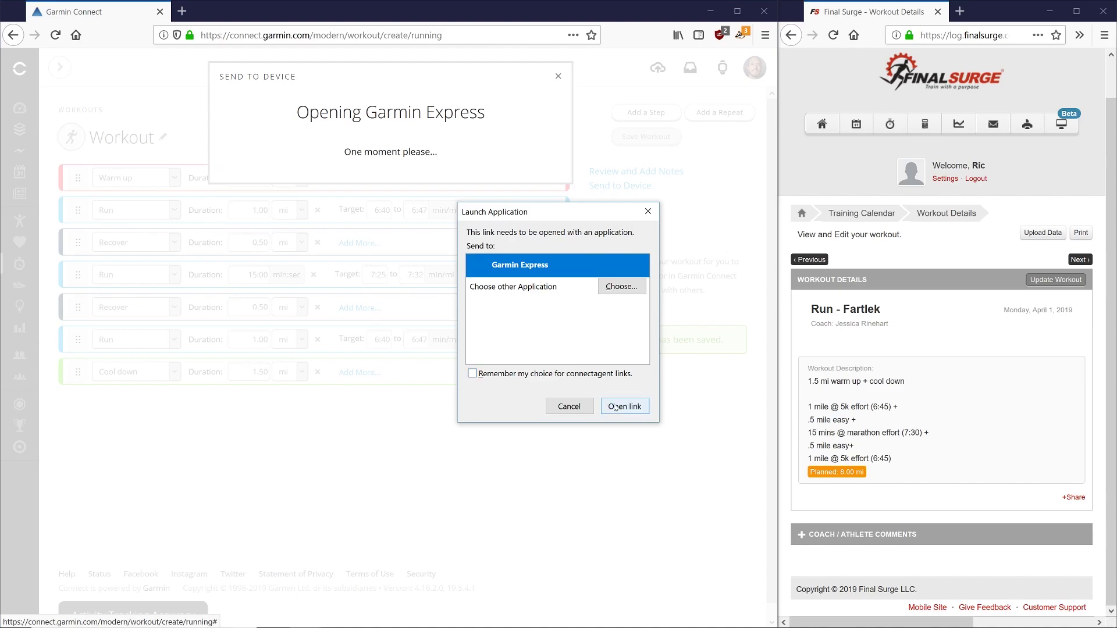
{"action": "left_click", "coordinate": [615, 407]}
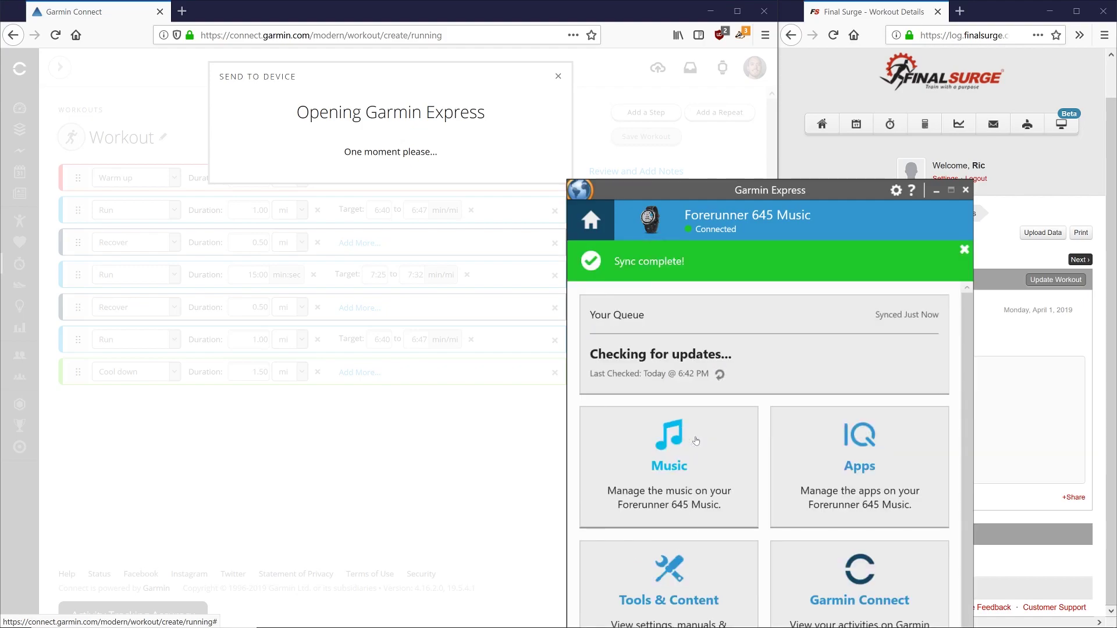
{"action": "left_click", "coordinate": [965, 192]}
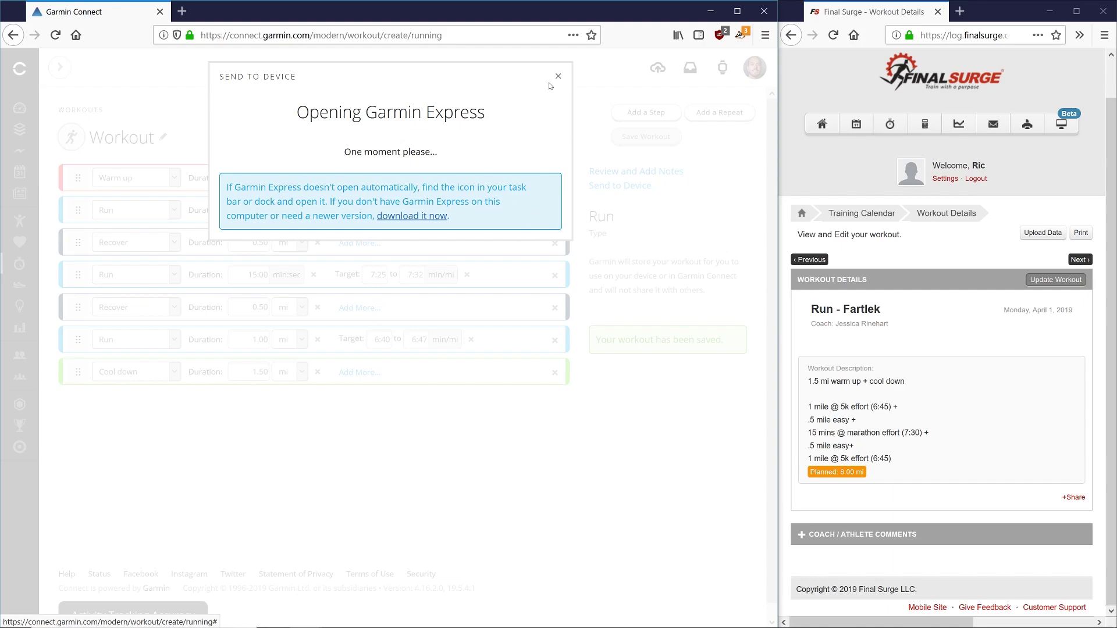
{"action": "left_click", "coordinate": [558, 78]}
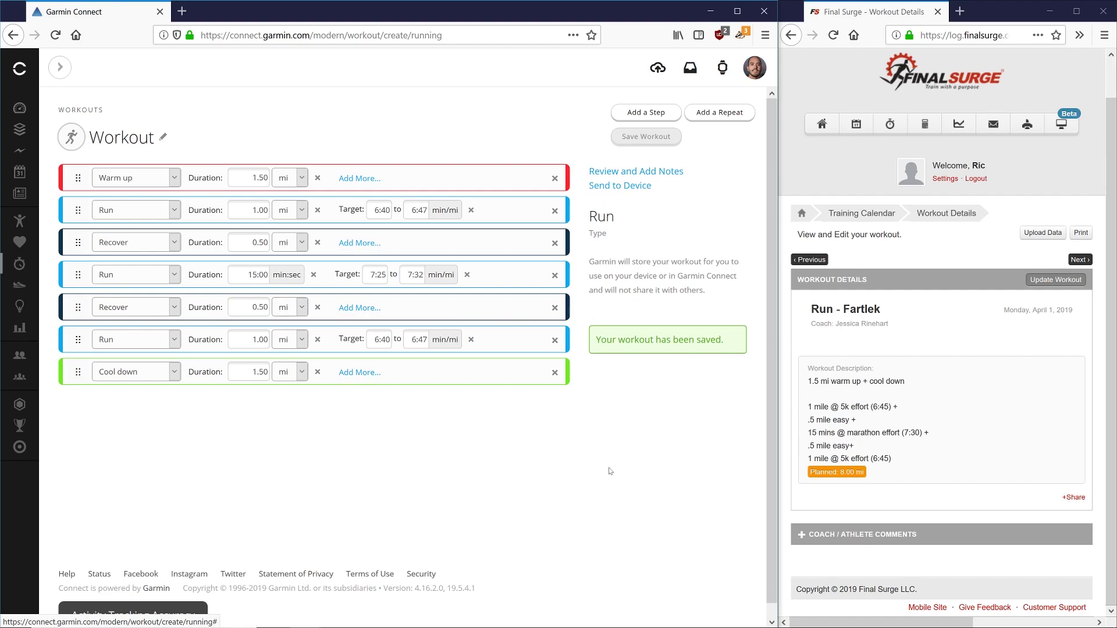
Step: In Final Surge, view the April 8 Fartlek run from the training calendar and examine its interval description
{"action": "left_click", "coordinate": [865, 213]}
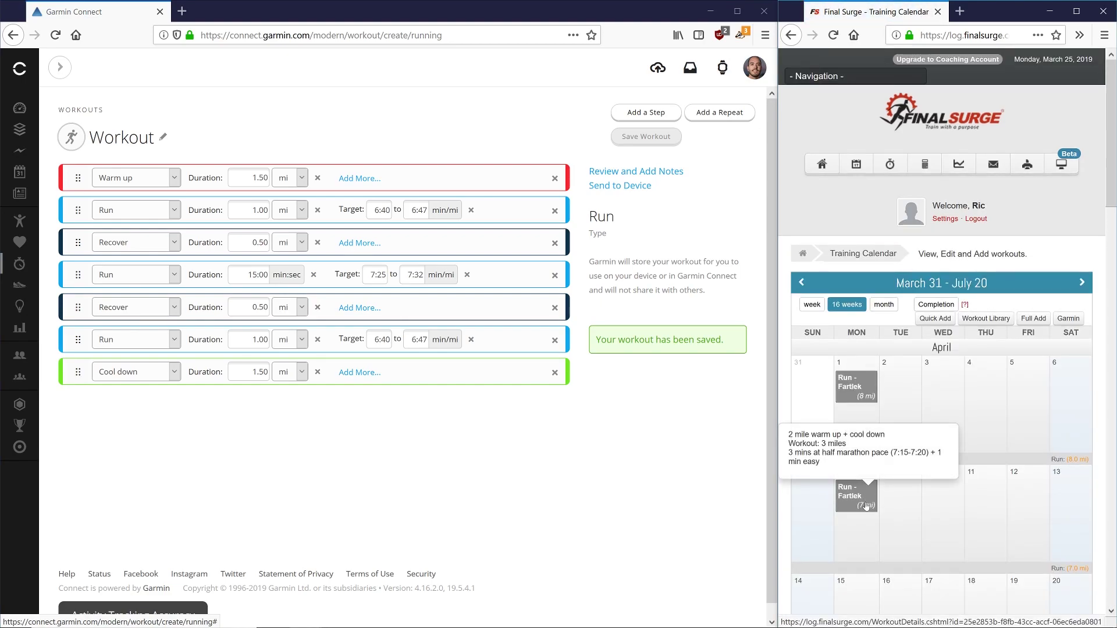
{"action": "left_click", "coordinate": [862, 503]}
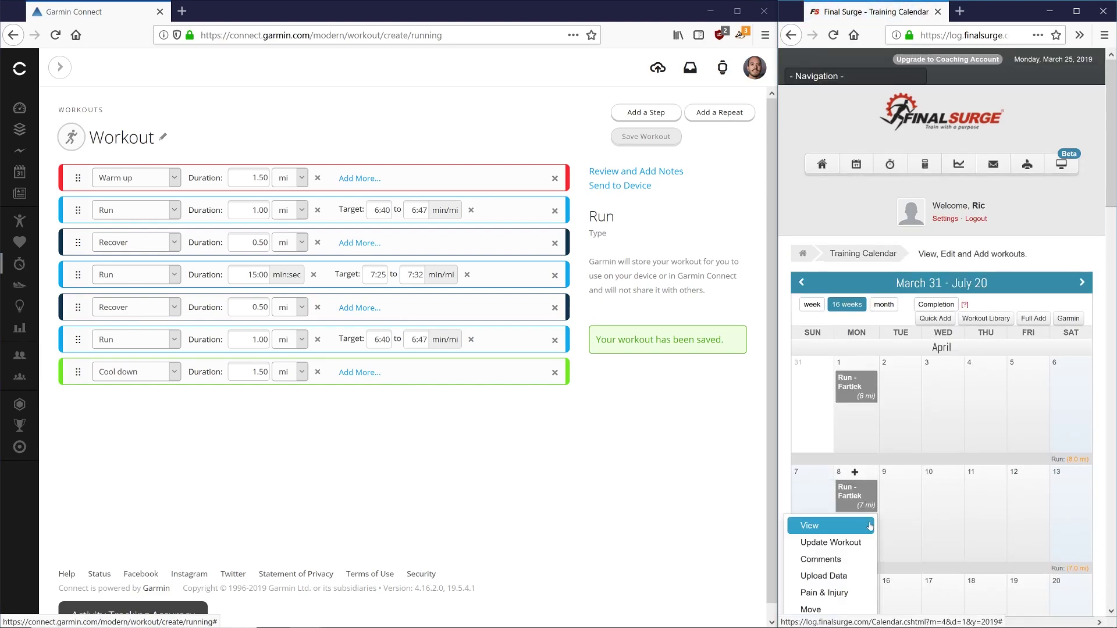
{"action": "left_click", "coordinate": [868, 528]}
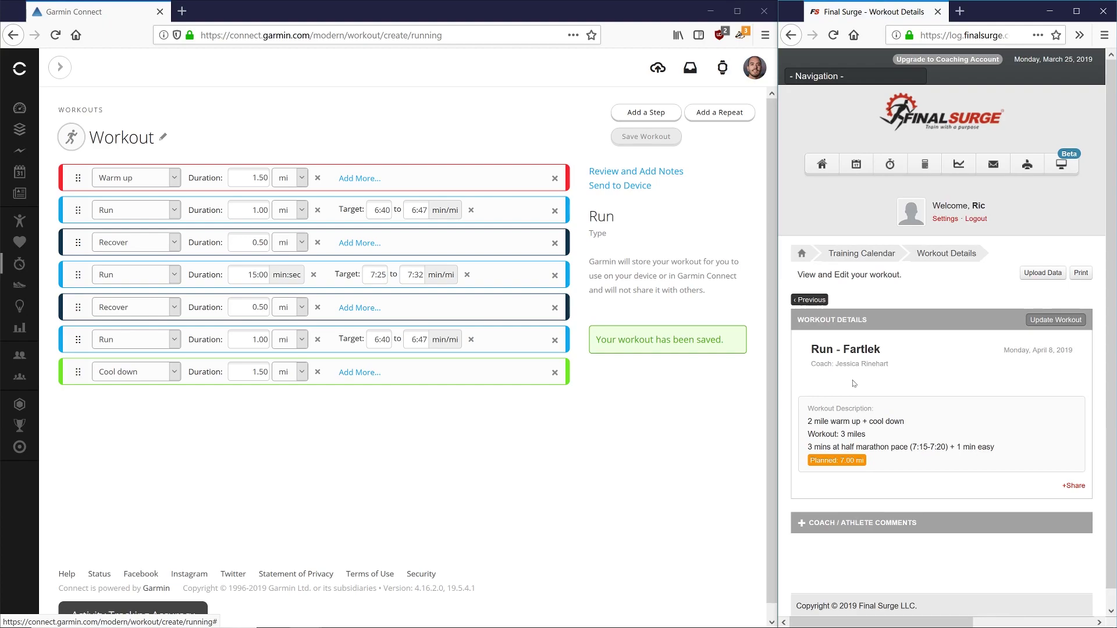
{"action": "left_click_drag", "start_coordinate": [905, 421], "coordinate": [1019, 446]}
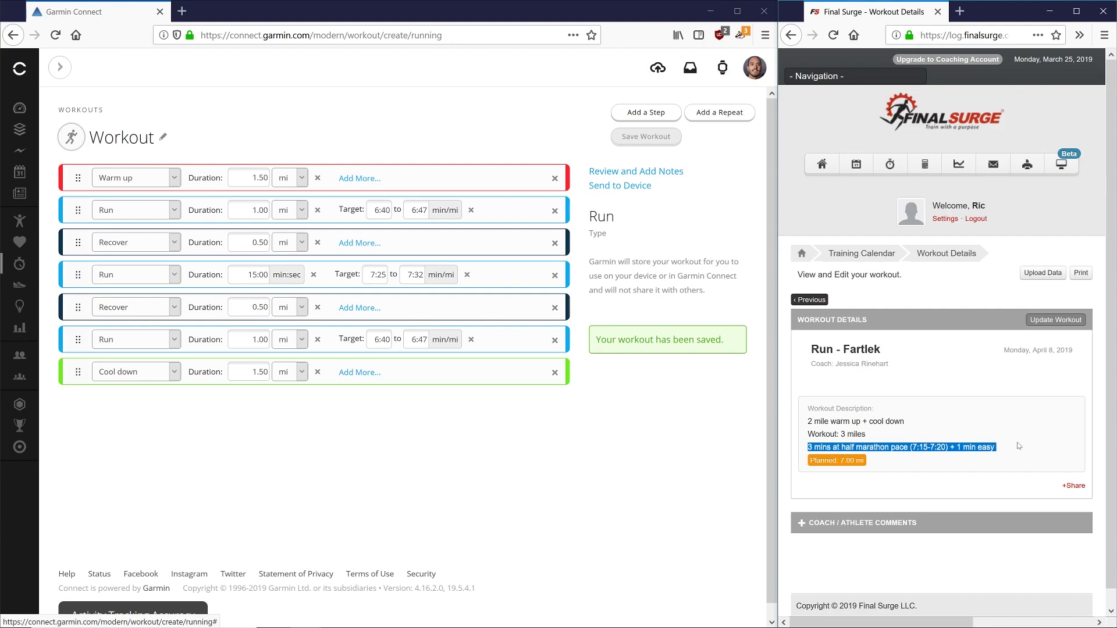
{"action": "left_click", "coordinate": [1019, 442]}
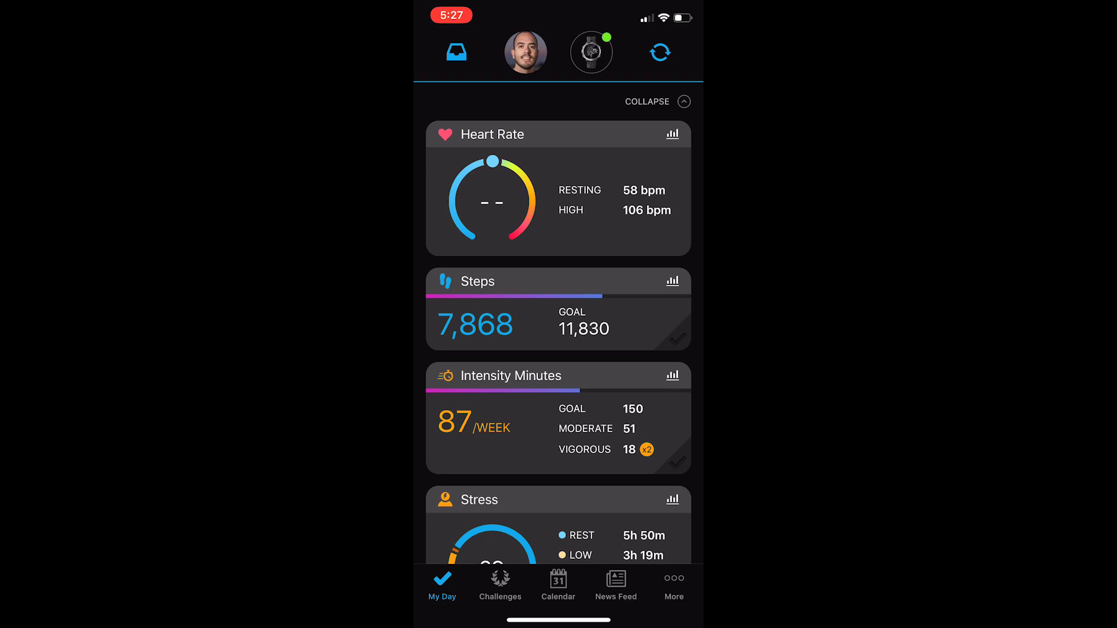
Step: Switch to the Garmin Connect mobile app and create a new workout of type Run
{"action": "scroll", "coordinate": [559, 293], "scroll_direction": "down", "scroll_amount": 3}
{"action": "scroll", "coordinate": [558, 293], "scroll_direction": "down", "scroll_amount": 8}
{"action": "scroll", "coordinate": [559, 293], "scroll_direction": "up", "scroll_amount": 10}
{"action": "left_click", "coordinate": [674, 585]}
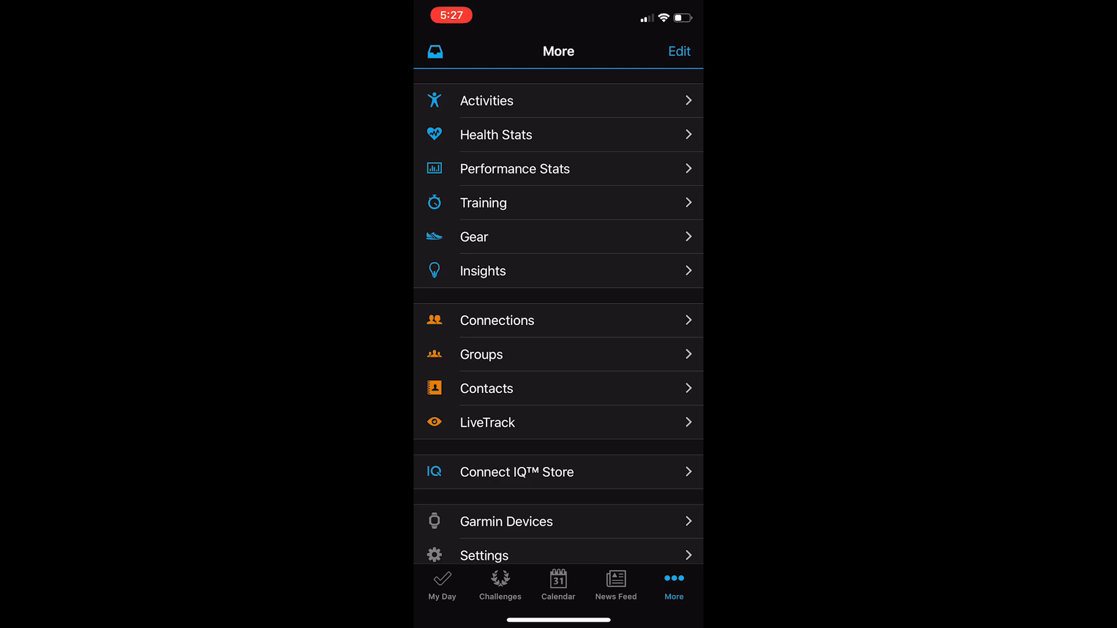
{"action": "left_click", "coordinate": [483, 202]}
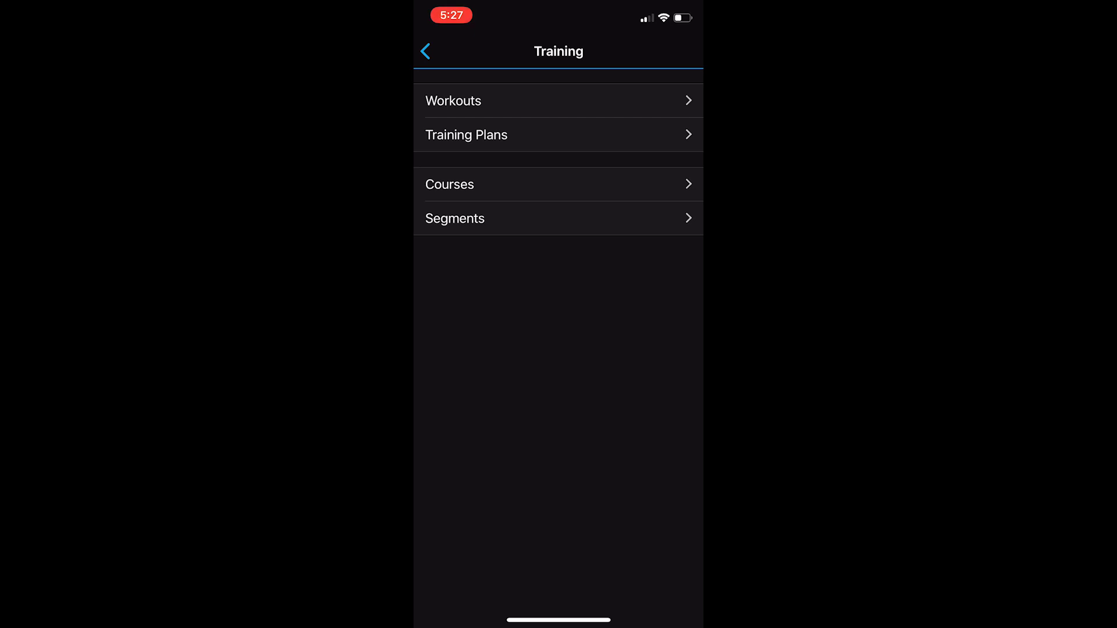
{"action": "left_click", "coordinate": [483, 101]}
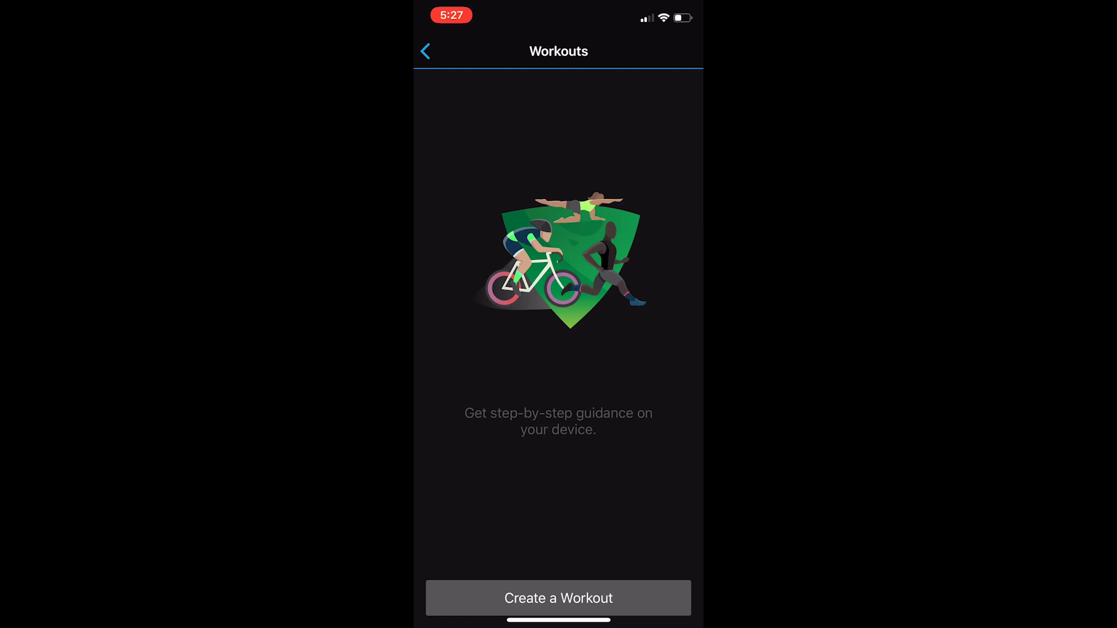
{"action": "left_click", "coordinate": [559, 598]}
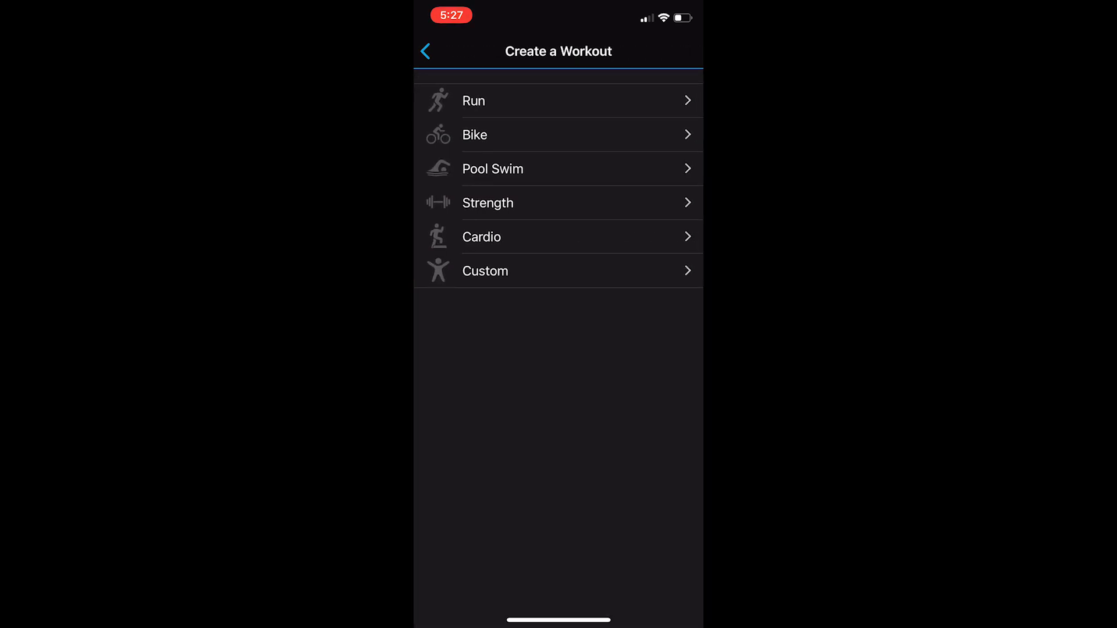
{"action": "left_click", "coordinate": [474, 101]}
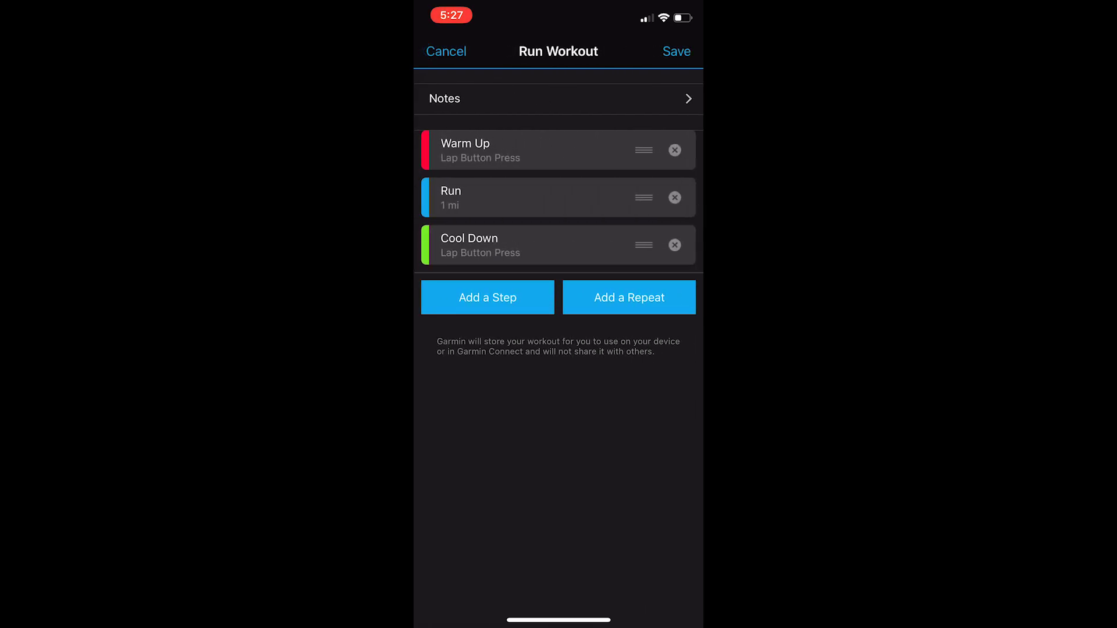
Step: Remove the default Cool Down and Run steps from the new run workout
{"action": "left_click", "coordinate": [675, 245]}
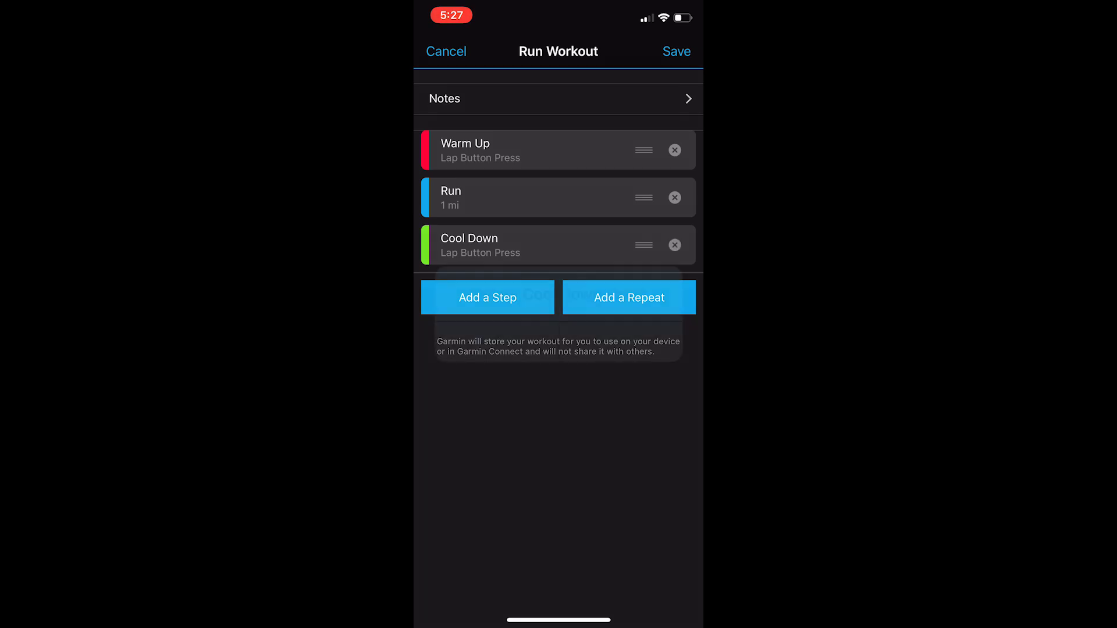
{"action": "left_click", "coordinate": [609, 334]}
{"action": "left_click", "coordinate": [675, 197]}
{"action": "left_click", "coordinate": [609, 334]}
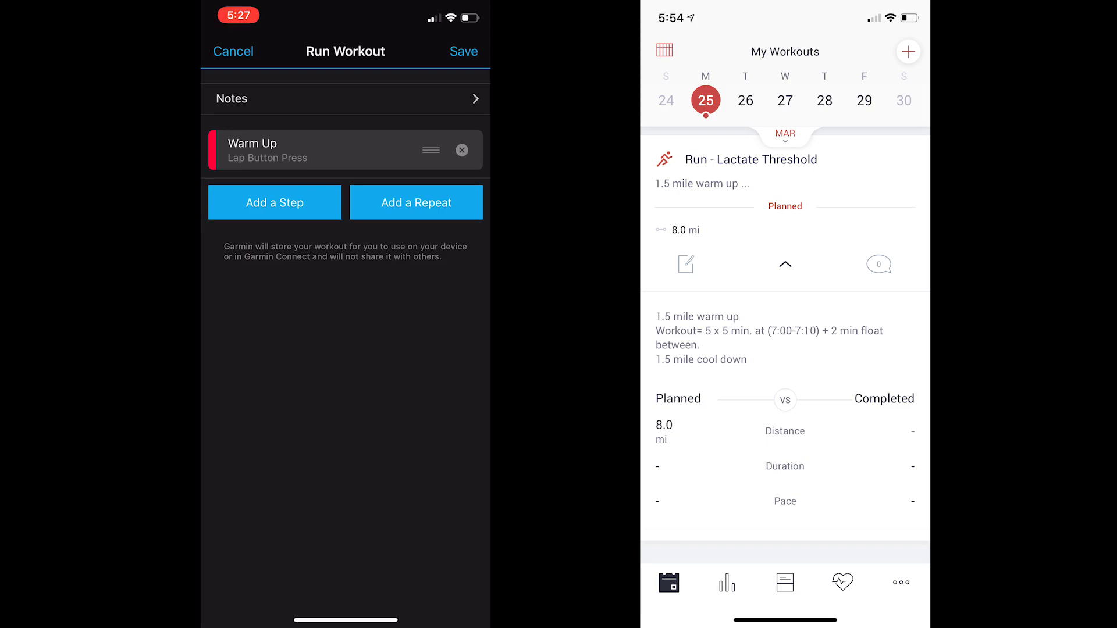
Step: Set the Warm Up step's duration type to Distance
{"action": "left_click", "coordinate": [314, 150]}
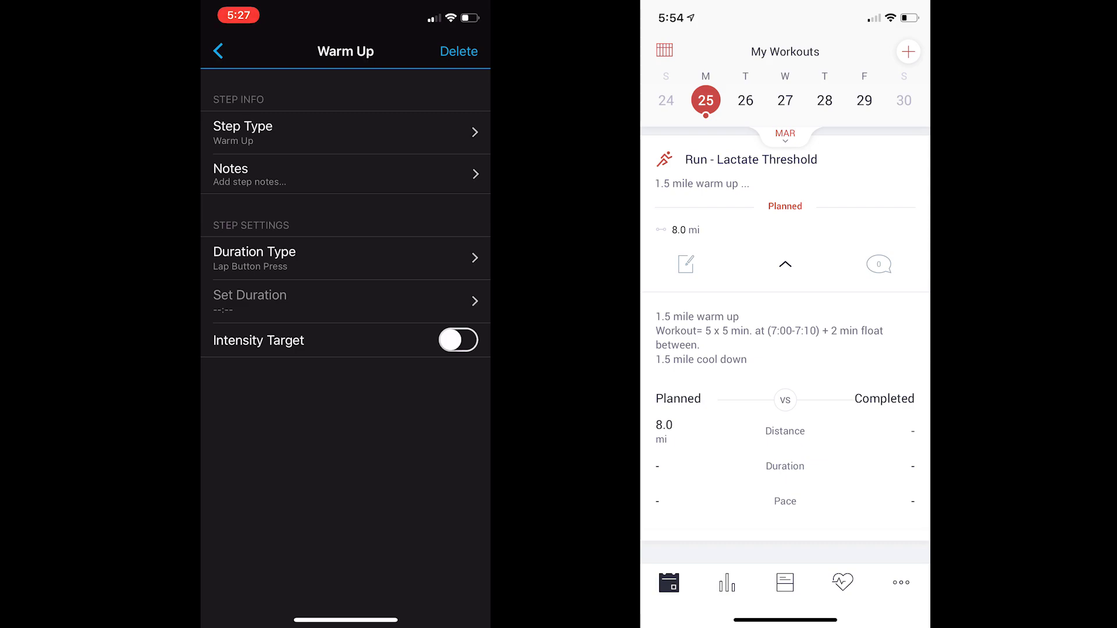
{"action": "left_click", "coordinate": [255, 258]}
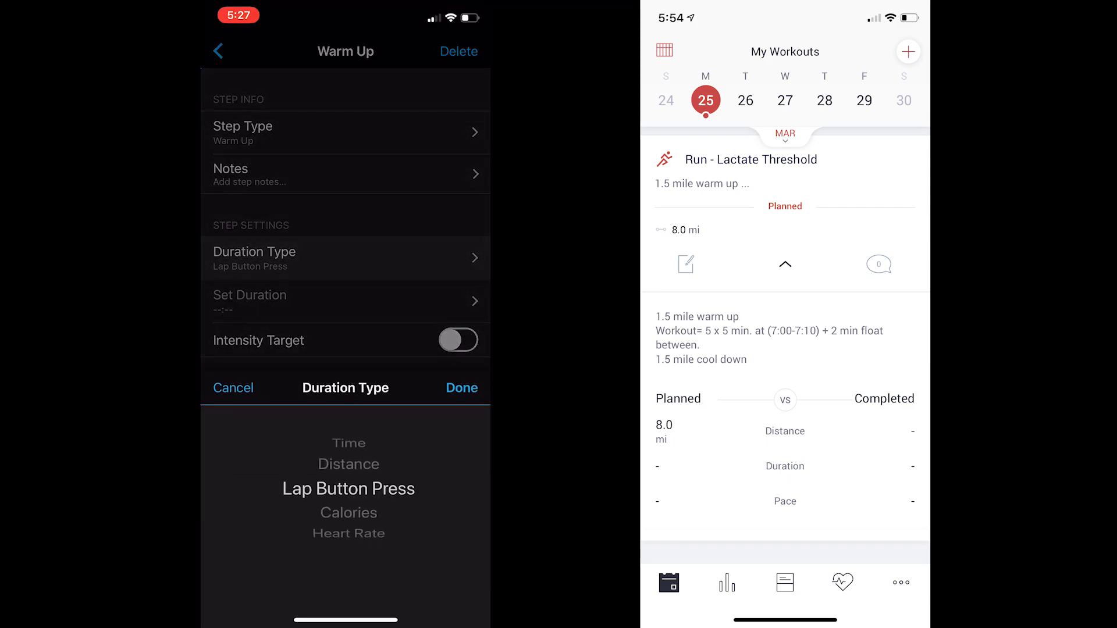
{"action": "left_click_drag", "start_coordinate": [349, 465], "coordinate": [349, 490]}
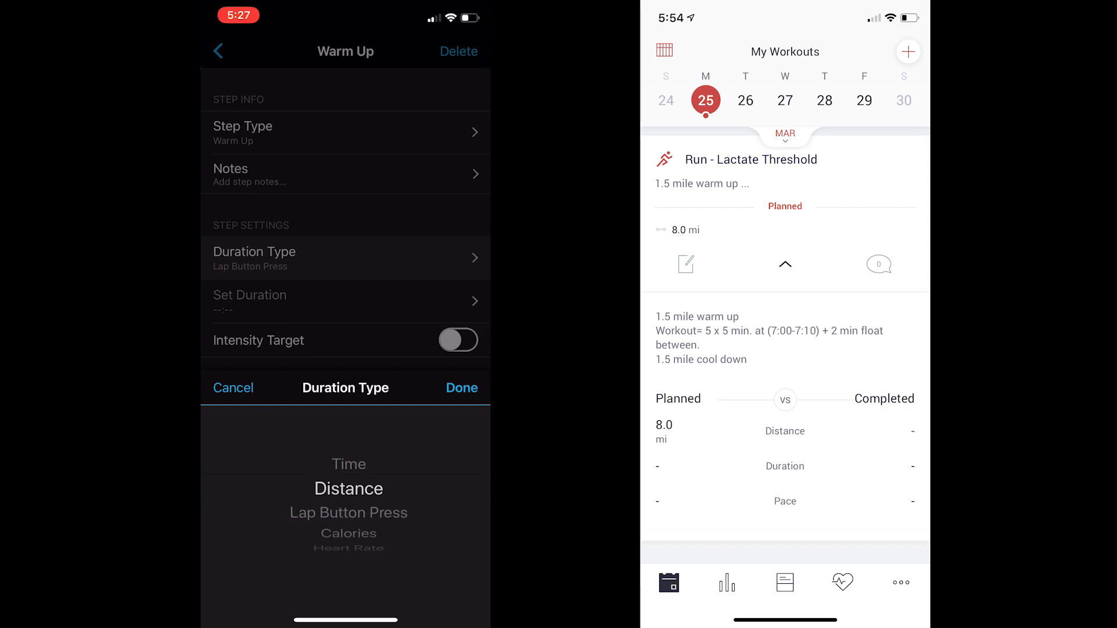
{"action": "left_click", "coordinate": [461, 387]}
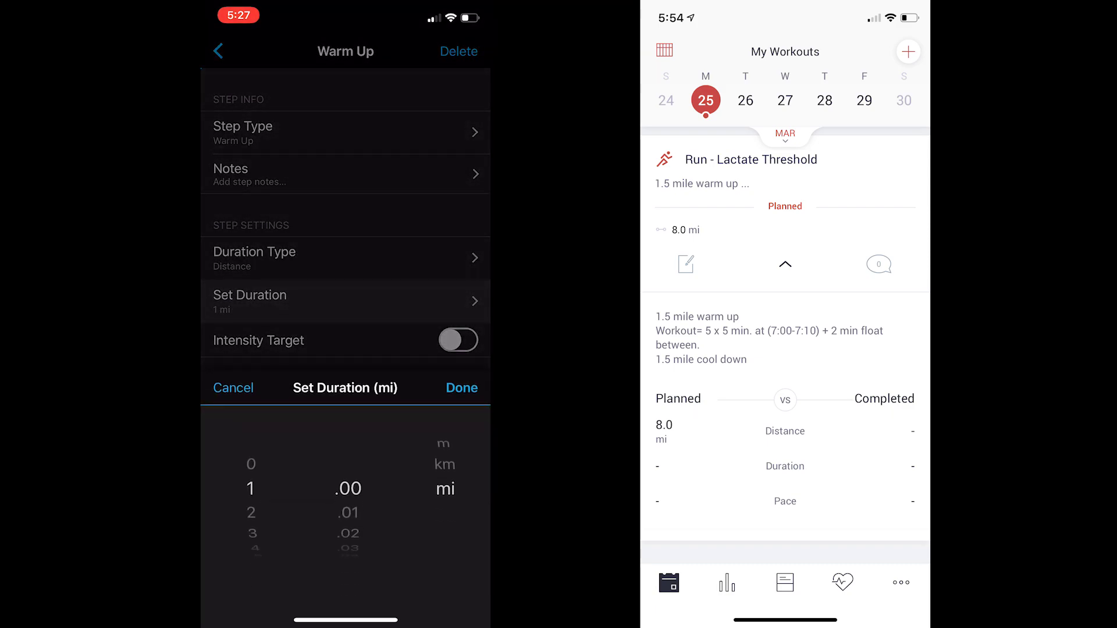